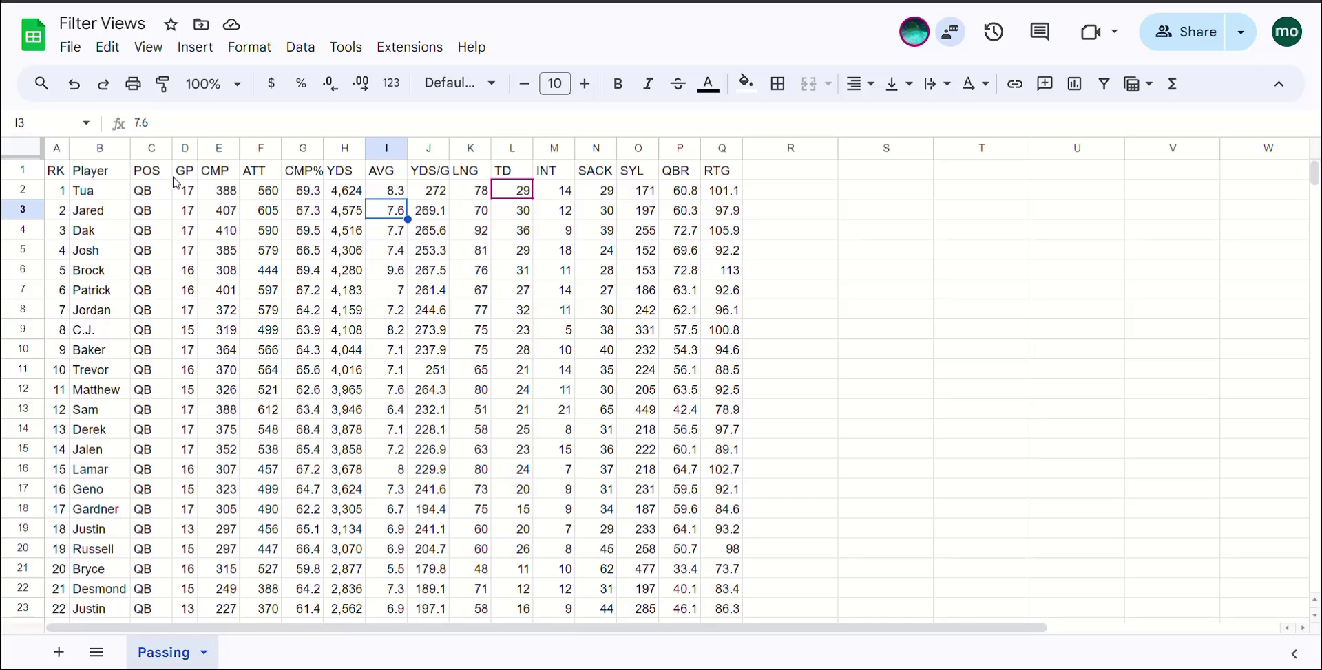
# Snap the Passing sheet to the left half and open the same sheet in a right-hand window.
pyautogui.click(150, 193)
pyautogui.click(263, 192)
pyautogui.click(304, 235)
pyautogui.click(375, 268)
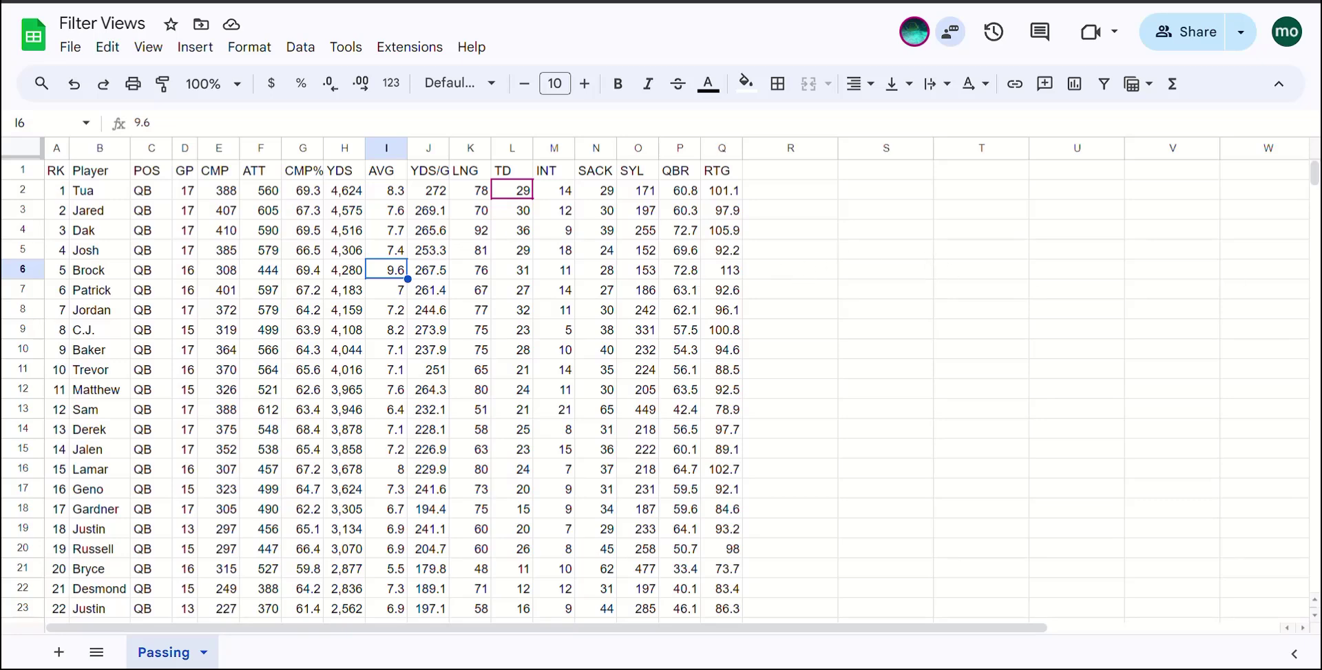
pyautogui.press('super+Left')
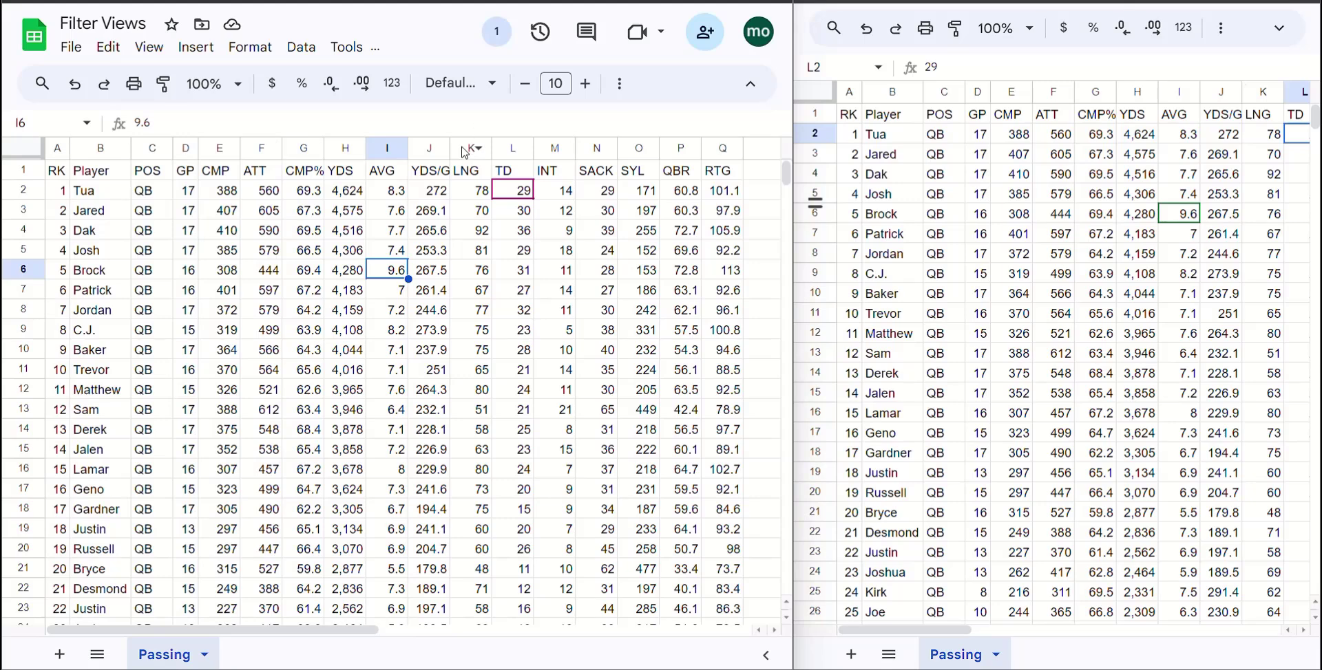
pyautogui.click(596, 270)
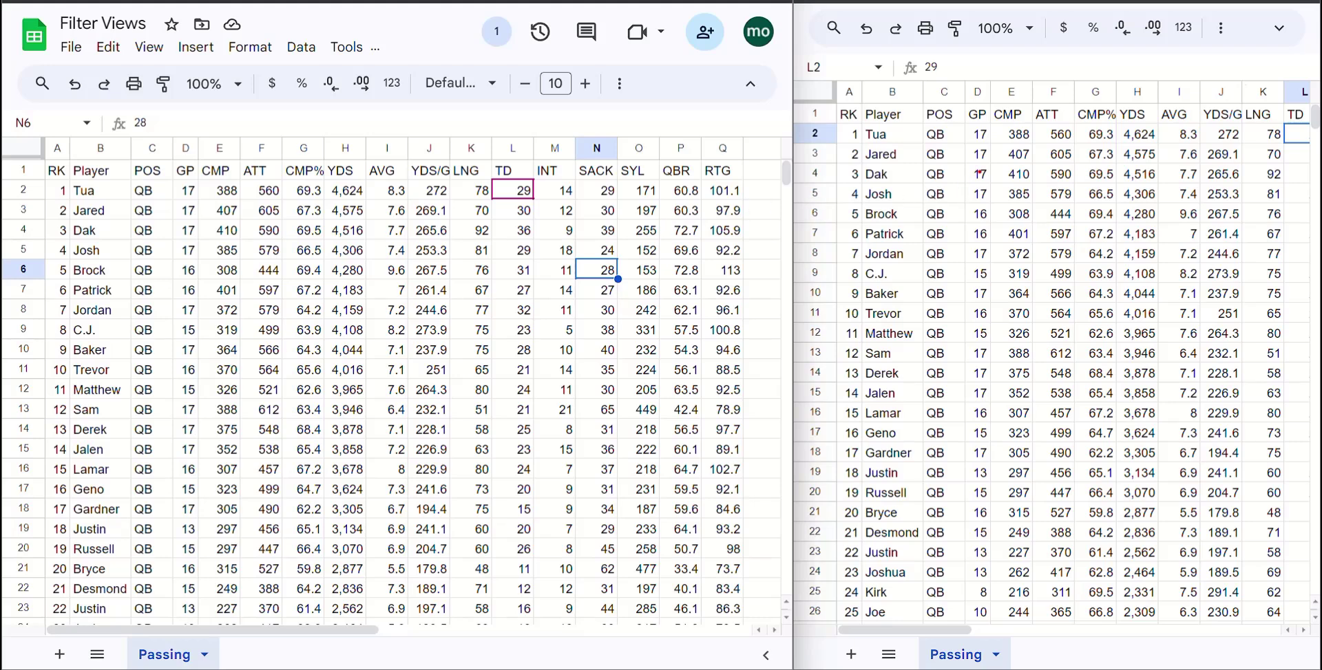
pyautogui.moveTo(1106, 79)
pyautogui.mouseDown()
pyautogui.moveTo(883, 114)
pyautogui.moveTo(1165, 95)
pyautogui.moveTo(1099, 71)
pyautogui.mouseUp()
# Select the table's header row, RK through RTG.
pyautogui.click(330, 252)
pyautogui.click(141, 191)
pyautogui.moveTo(58, 172); pyautogui.dragTo(716, 171)
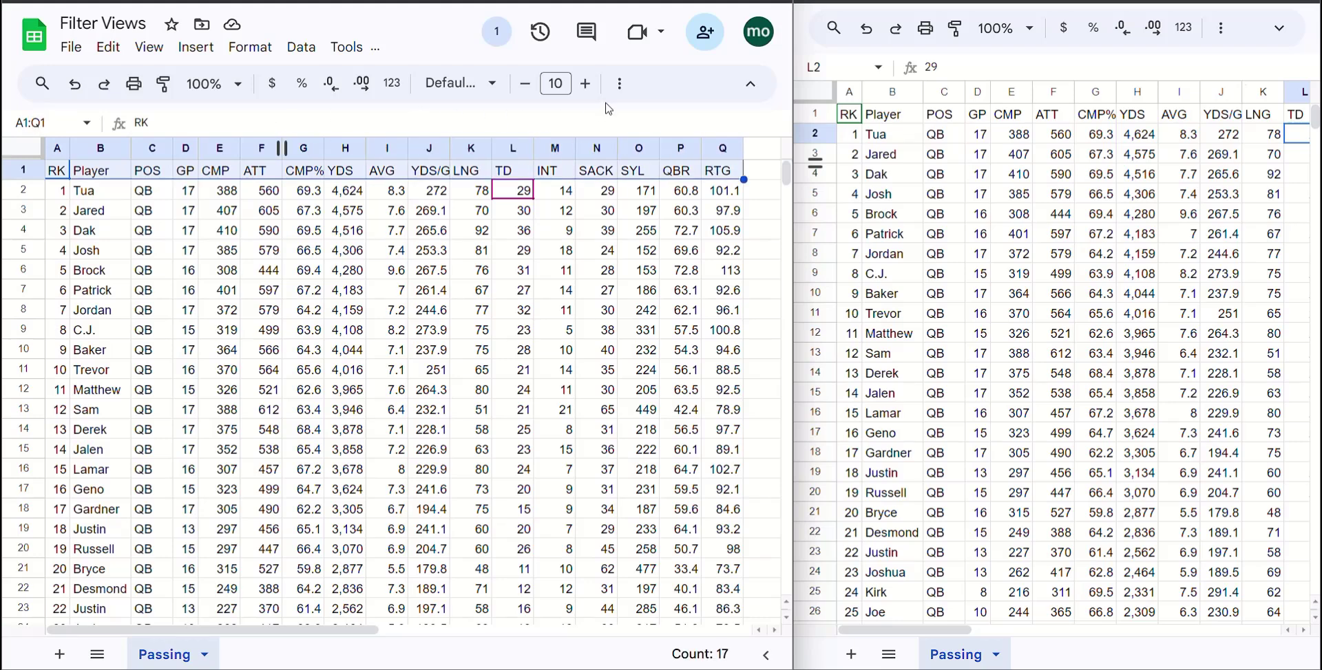
# Make header row A1:Q1 bold, then select the header row again.
pyautogui.click(619, 83)
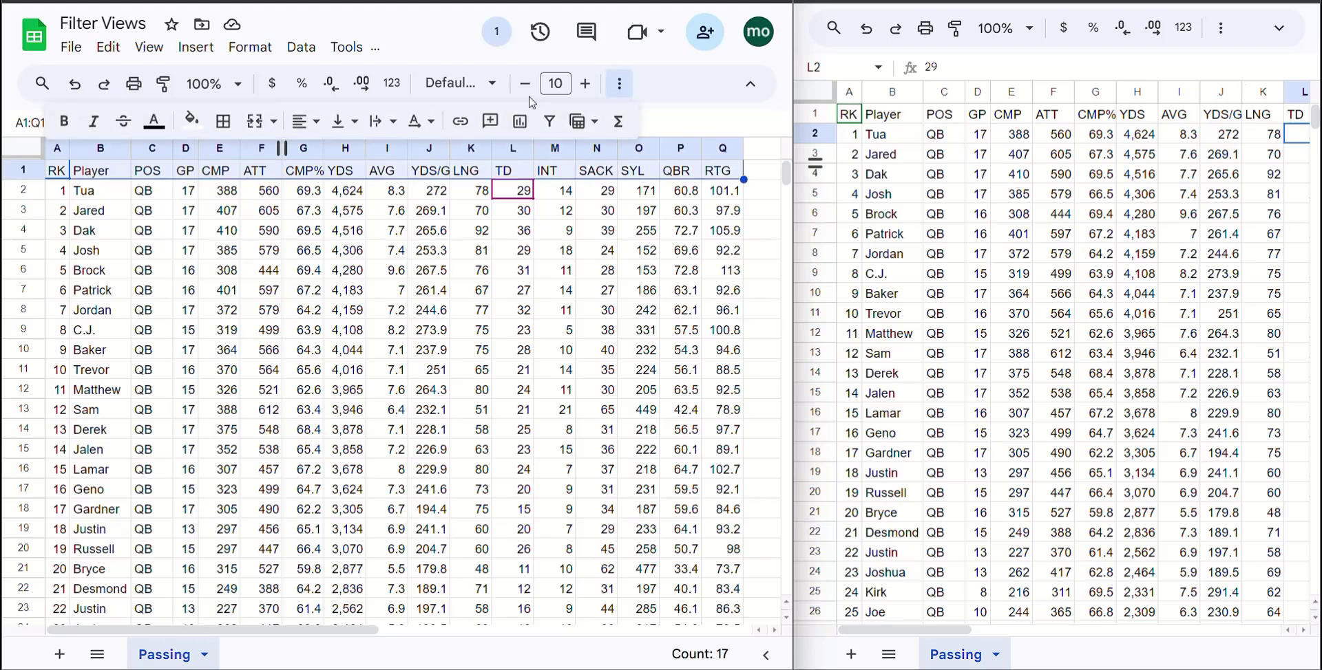
pyautogui.click(64, 122)
pyautogui.click(918, 178)
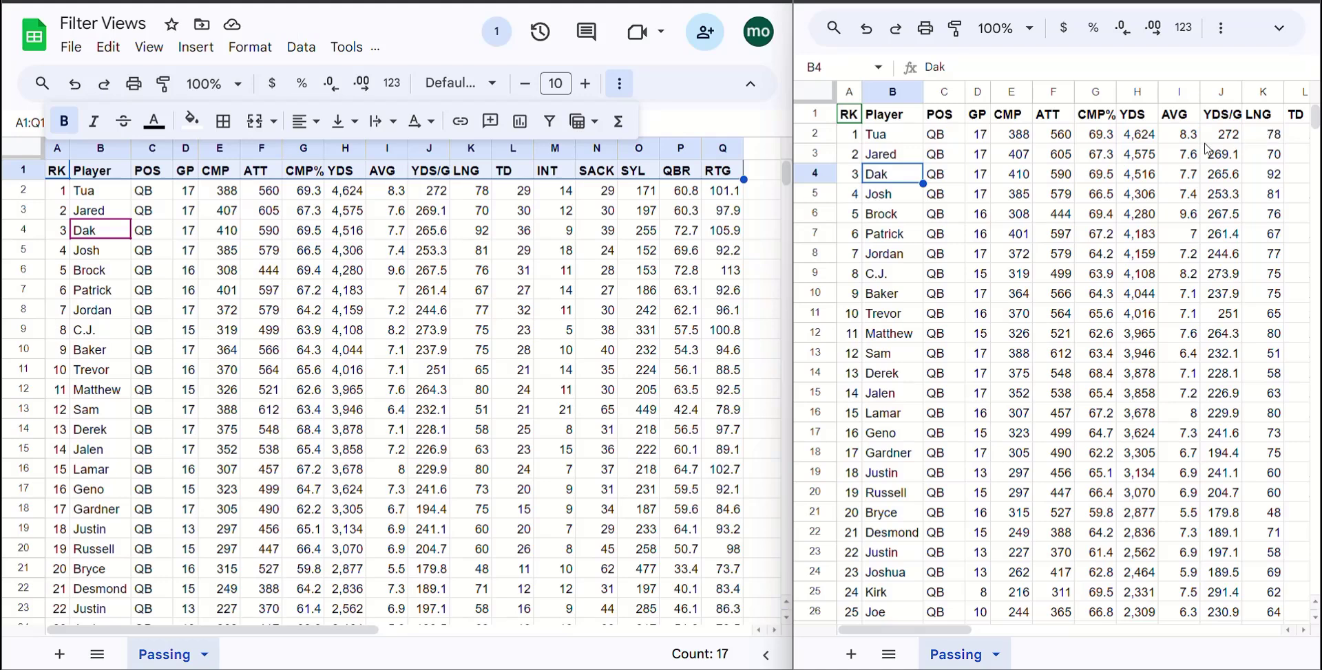
pyautogui.click(390, 241)
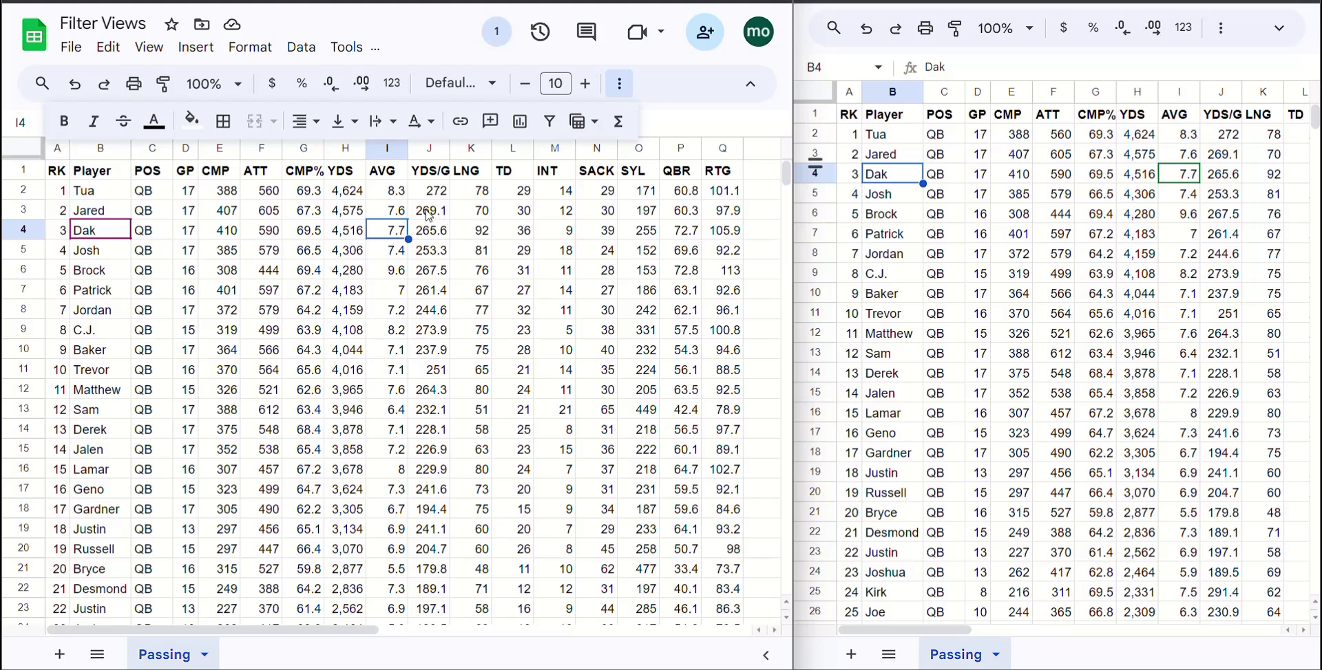
pyautogui.click(351, 195)
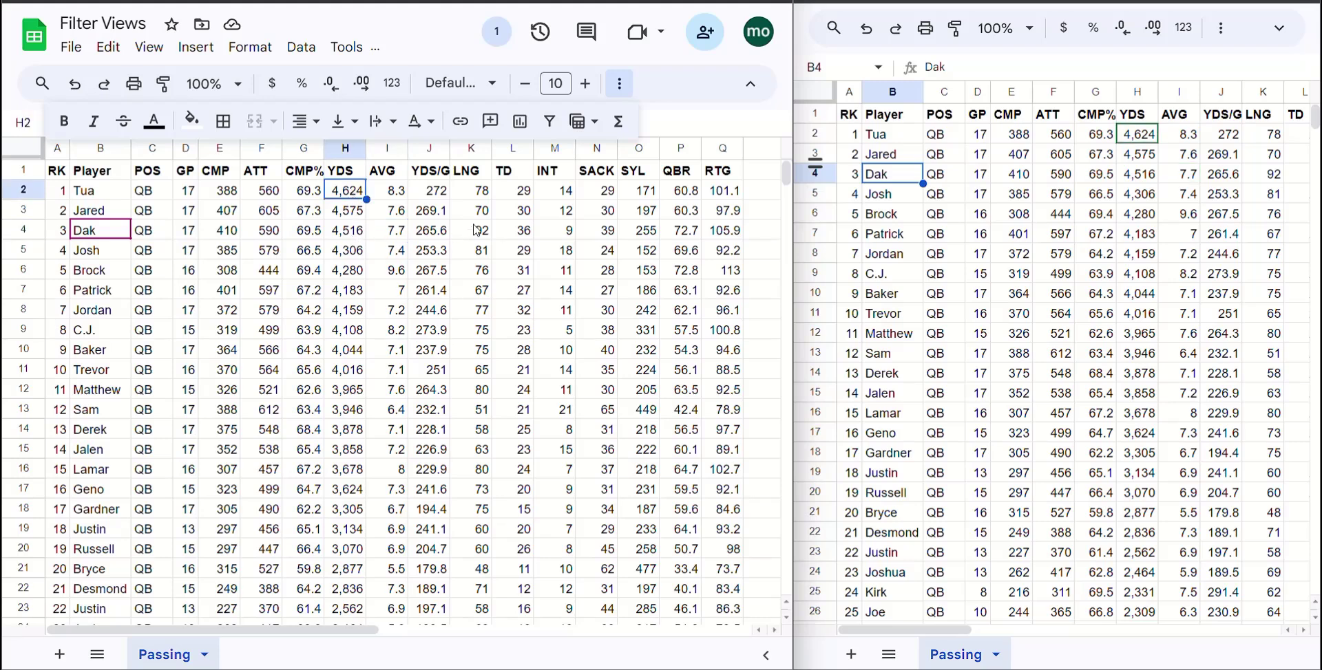
pyautogui.click(520, 197)
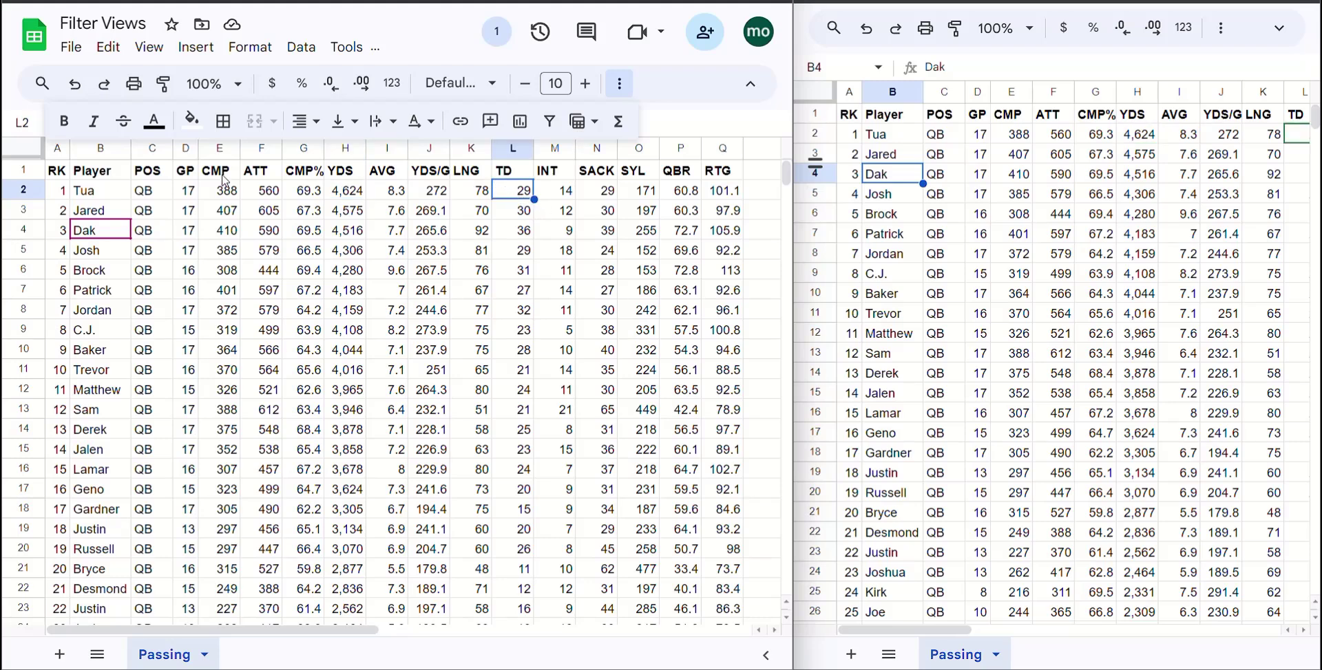
pyautogui.moveTo(67, 172); pyautogui.dragTo(722, 176)
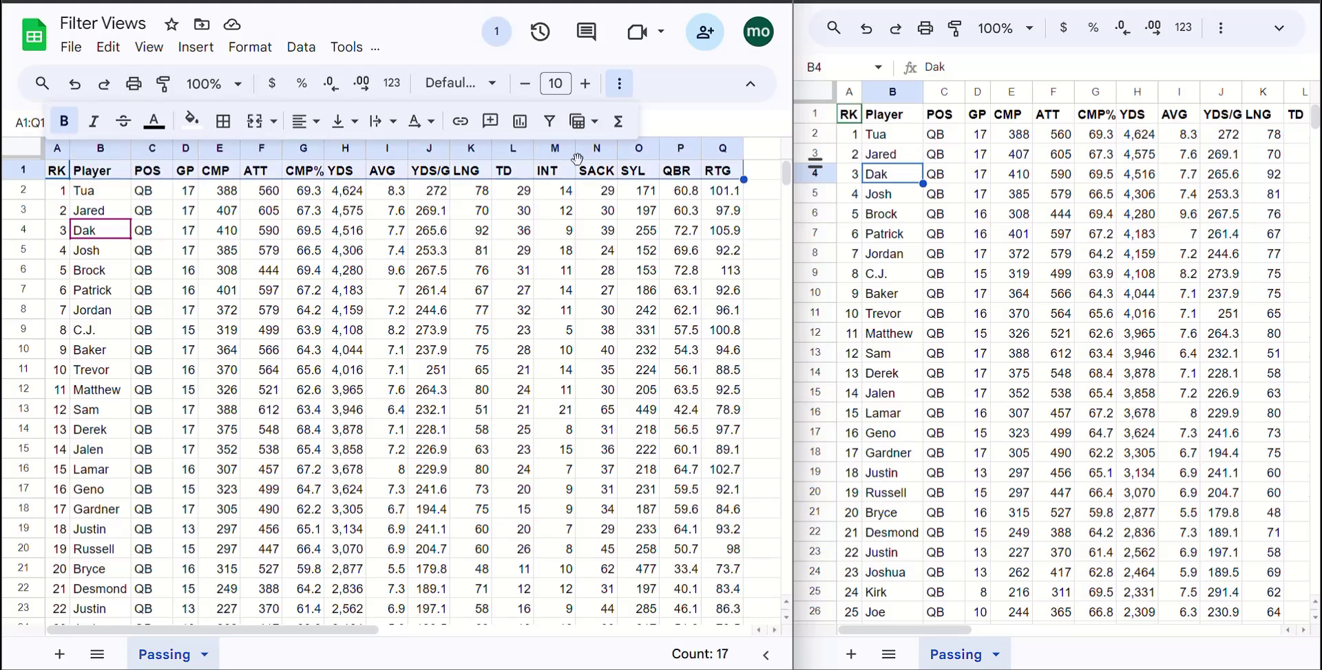
# Create a filter on the header row using Filter for everyone.
pyautogui.click(551, 124)
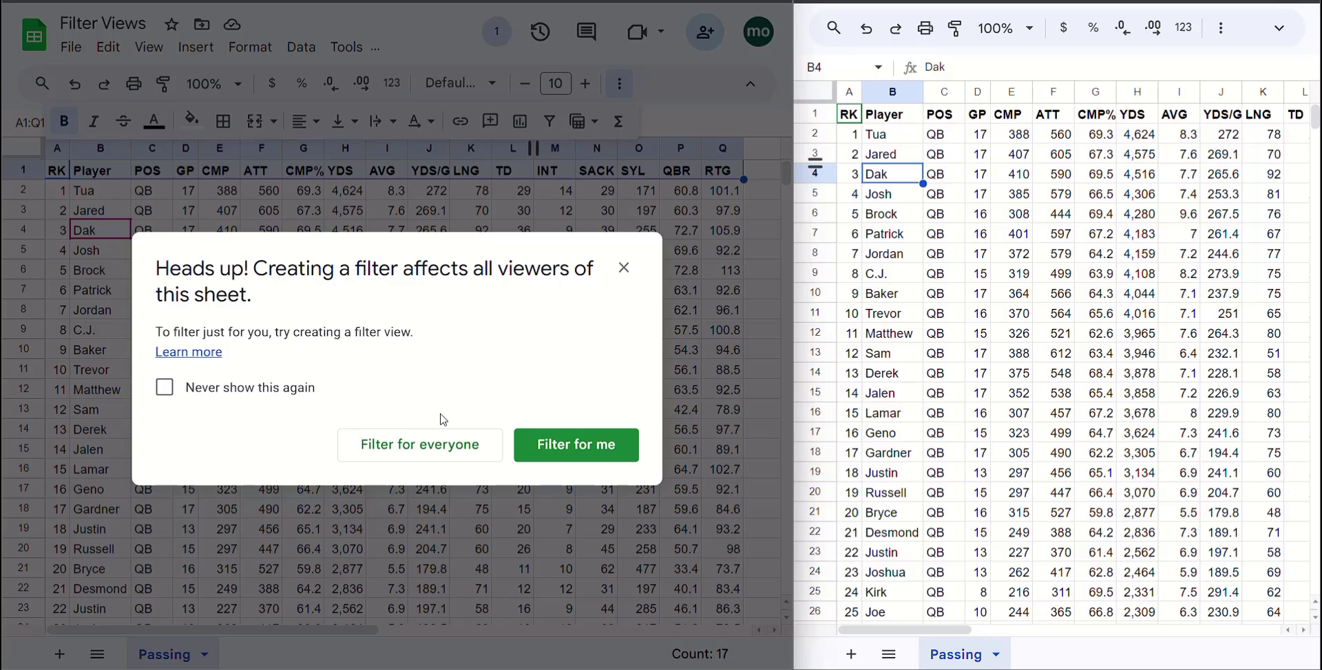
pyautogui.moveTo(307, 398); pyautogui.dragTo(502, 474)
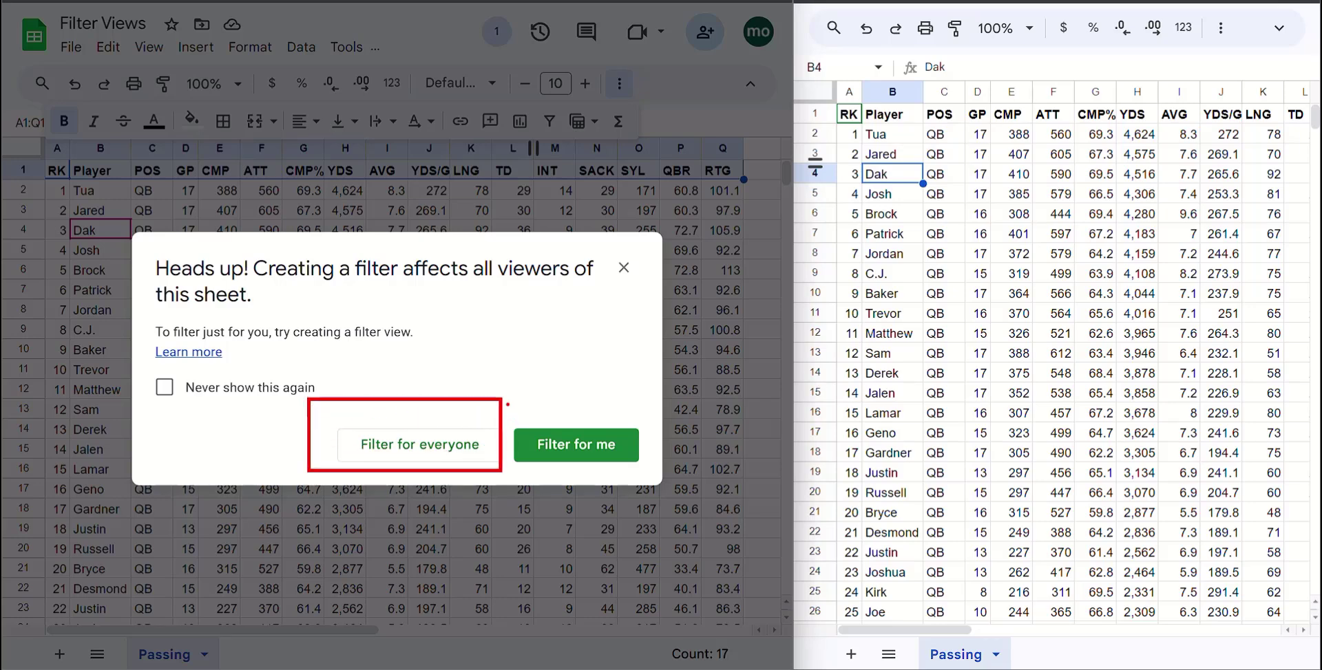
pyautogui.moveTo(508, 404)
pyautogui.mouseDown()
pyautogui.moveTo(619, 473)
pyautogui.moveTo(653, 474)
pyautogui.mouseUp()
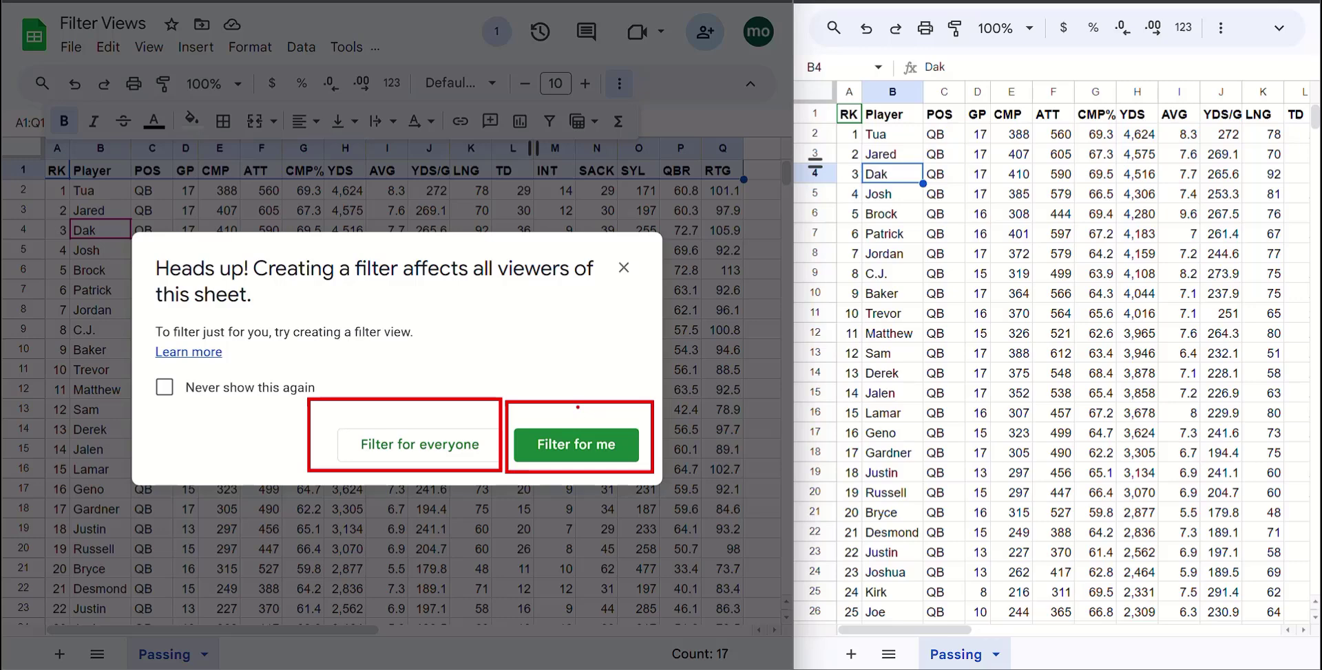
pyautogui.moveTo(578, 407); pyautogui.dragTo(581, 334)
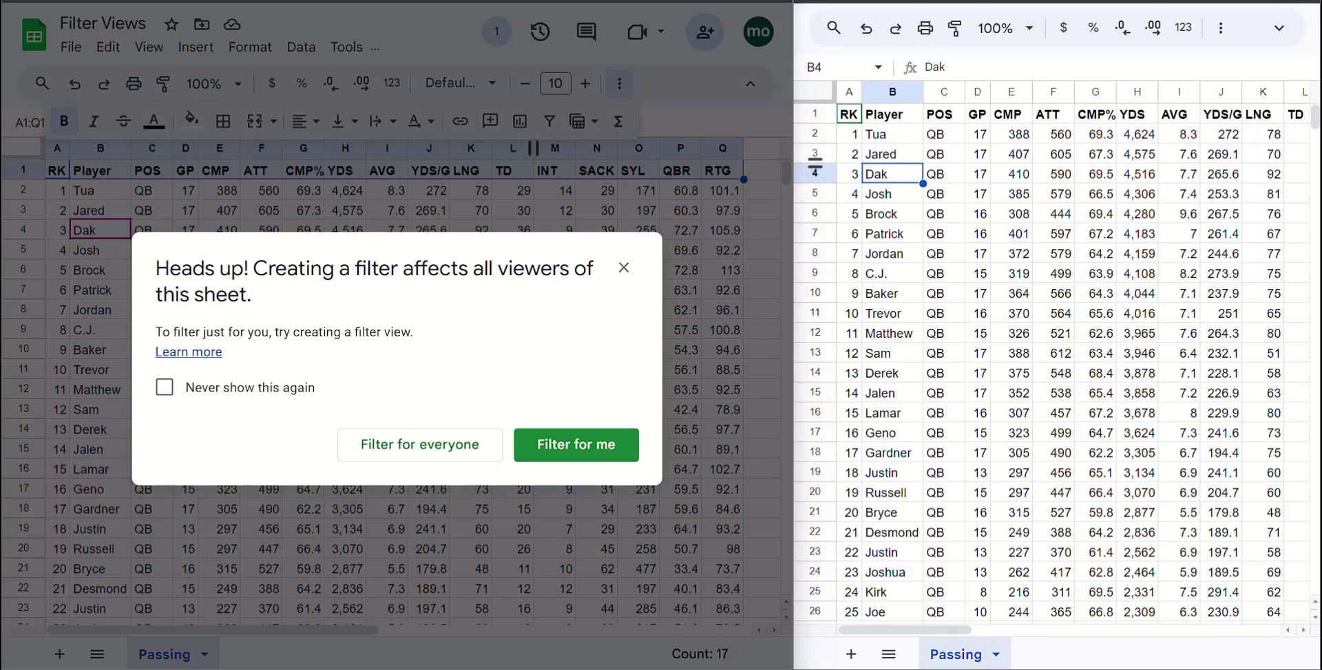
pyautogui.click(408, 447)
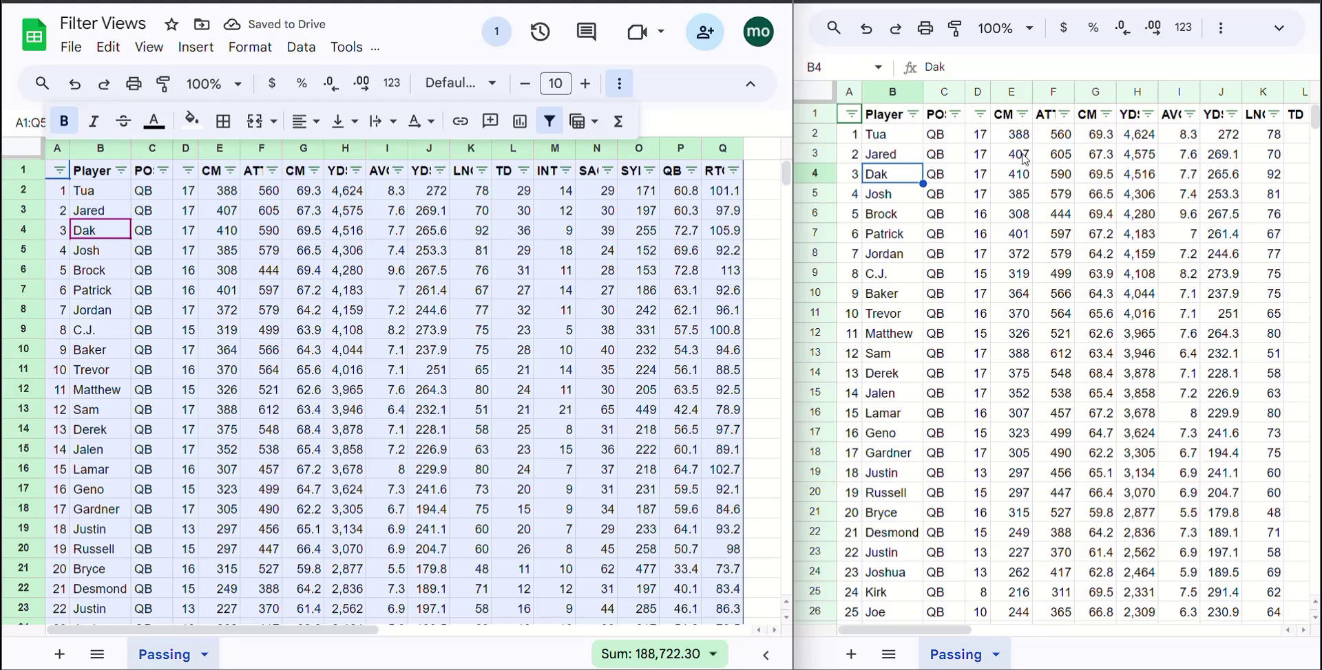
# Sort the Passing table by TD, Z to A, so Dak's 36 leads.
pyautogui.click(474, 251)
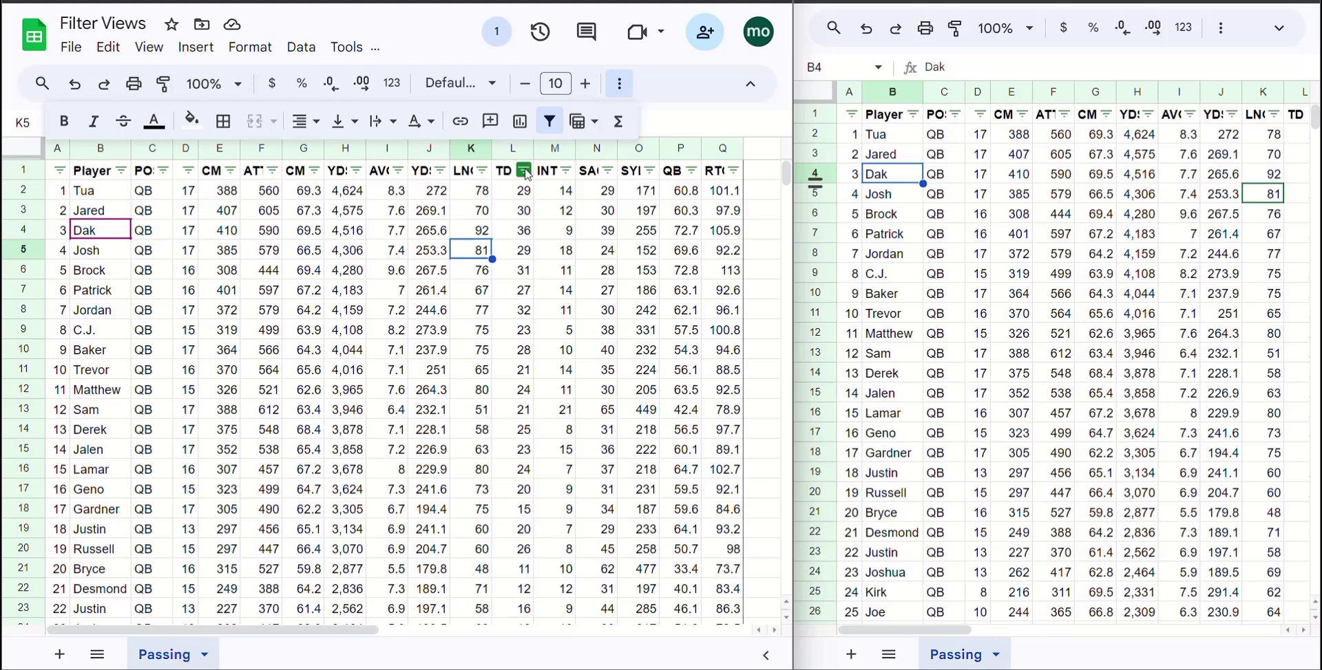
pyautogui.click(524, 170)
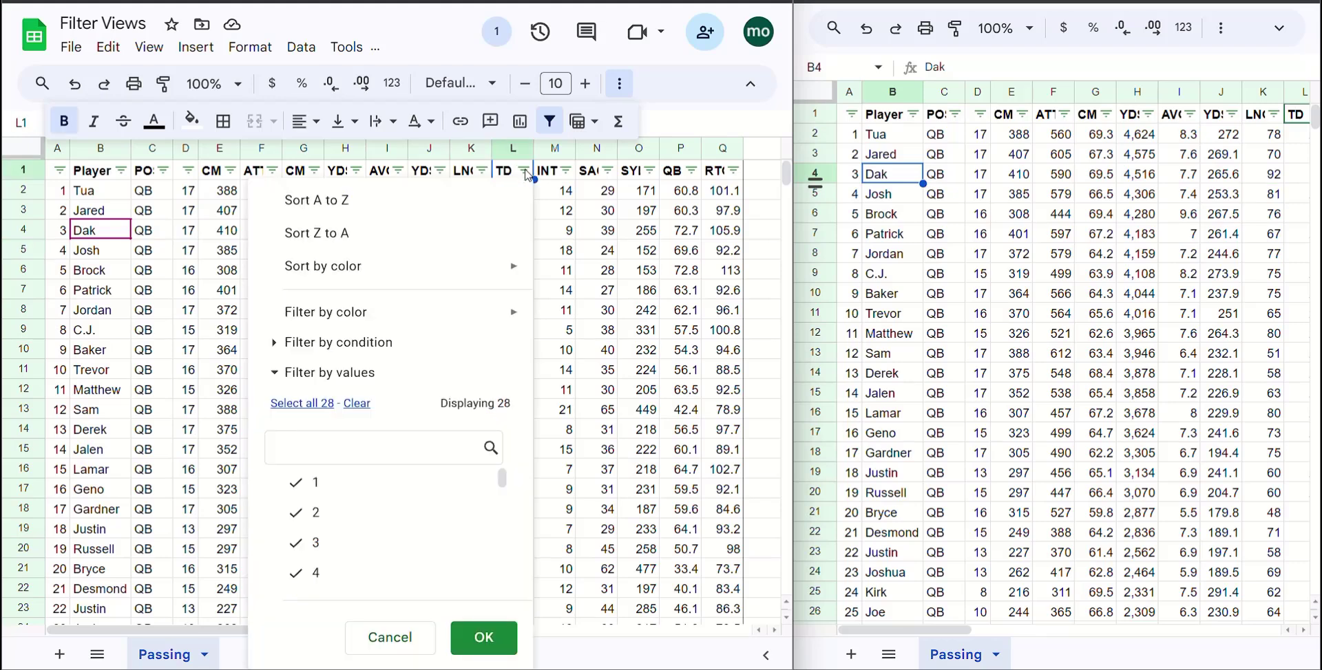
pyautogui.click(348, 235)
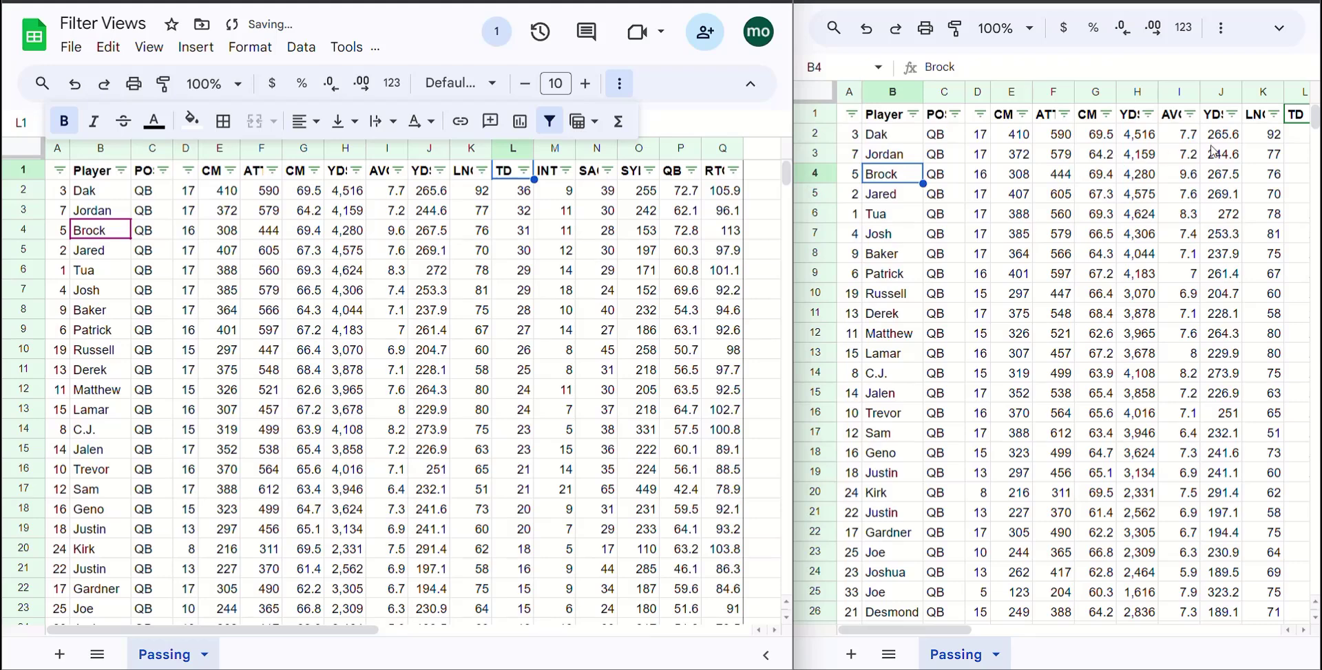
pyautogui.click(1303, 631)
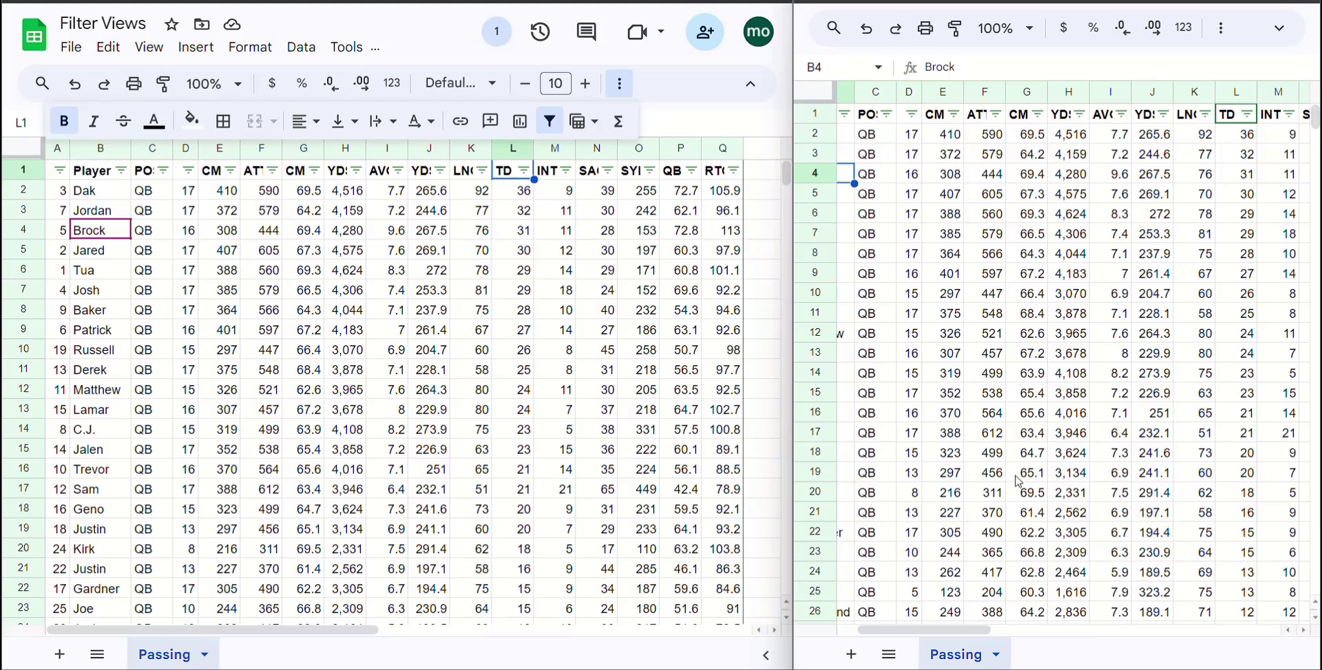
pyautogui.click(848, 630)
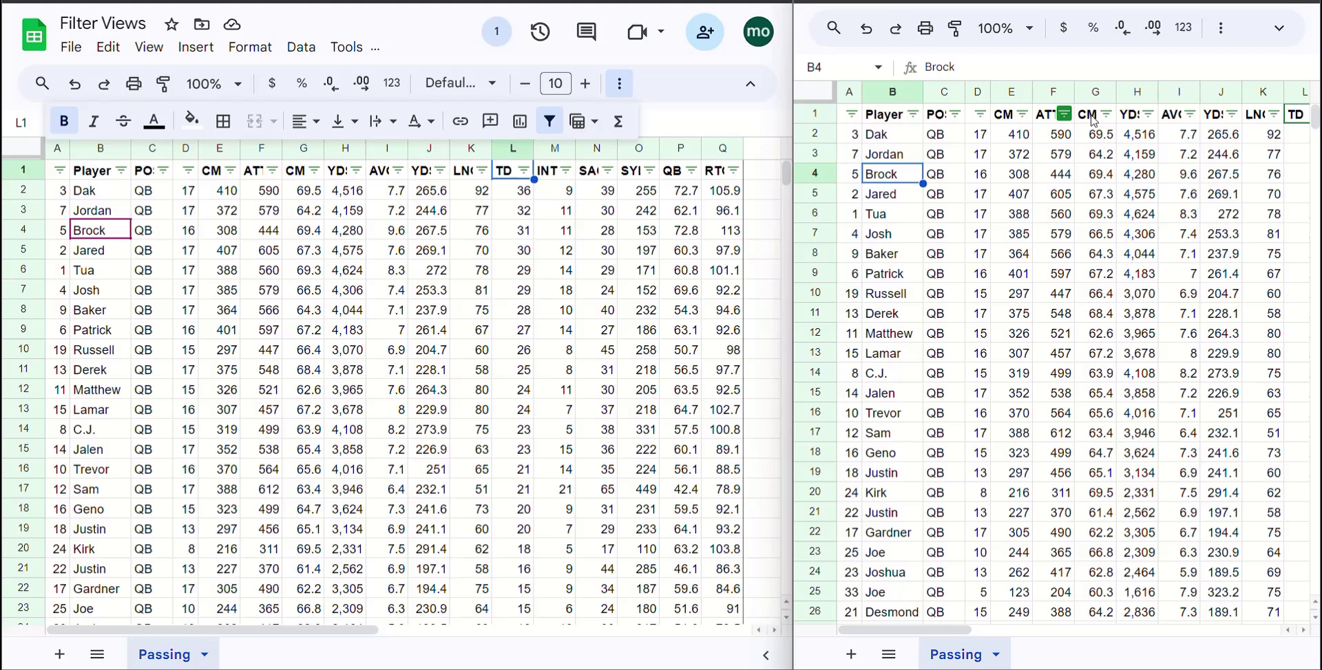
# From the right window, sort the table by ATT Z to A, Sam's 612 first.
pyautogui.click(1065, 115)
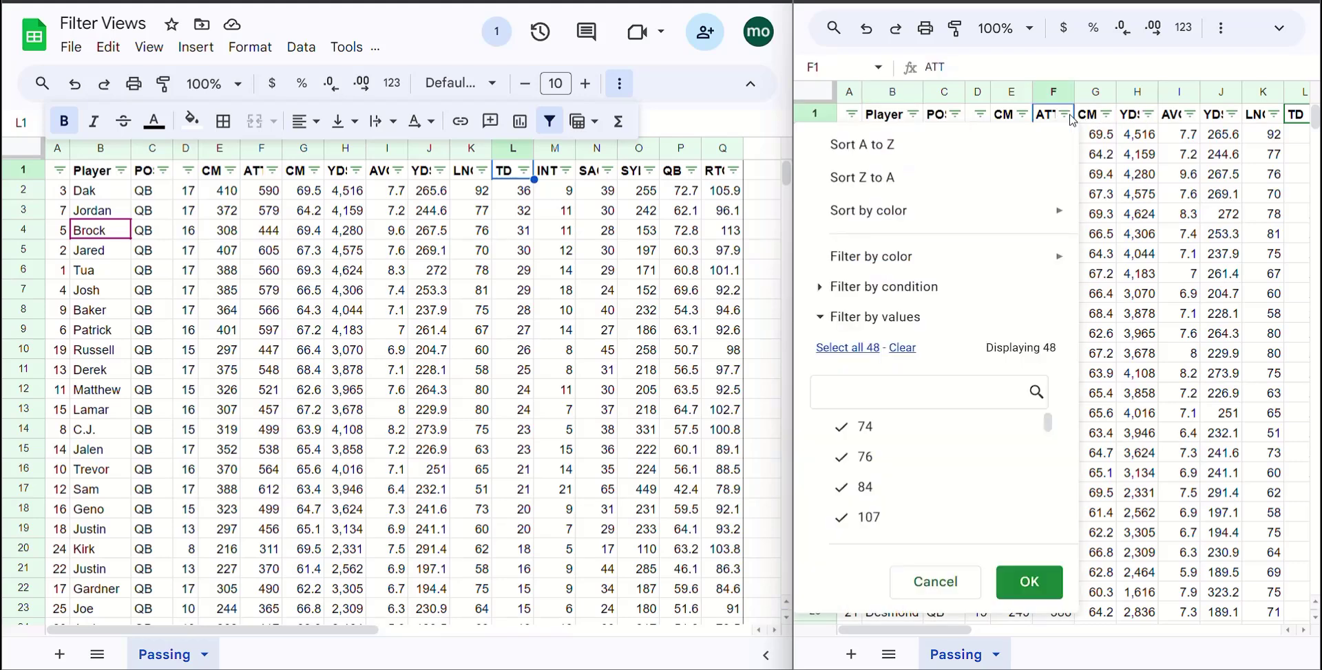
pyautogui.click(887, 181)
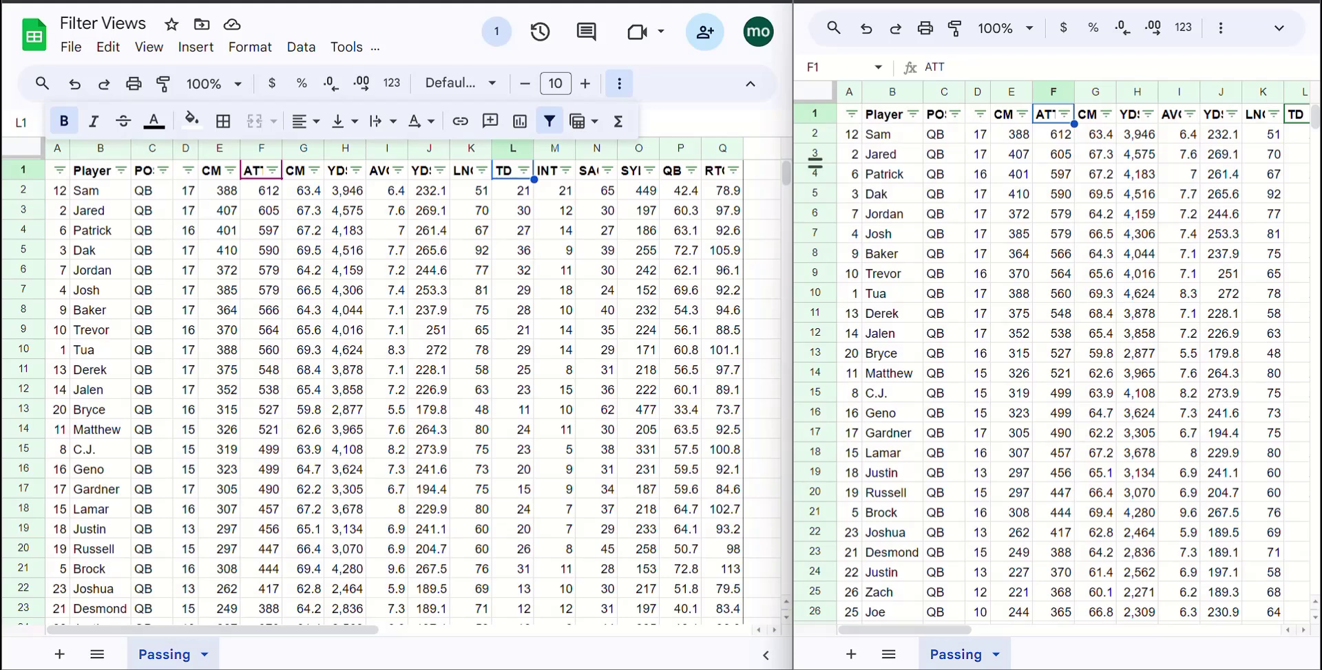
pyautogui.moveTo(241, 163); pyautogui.dragTo(285, 621)
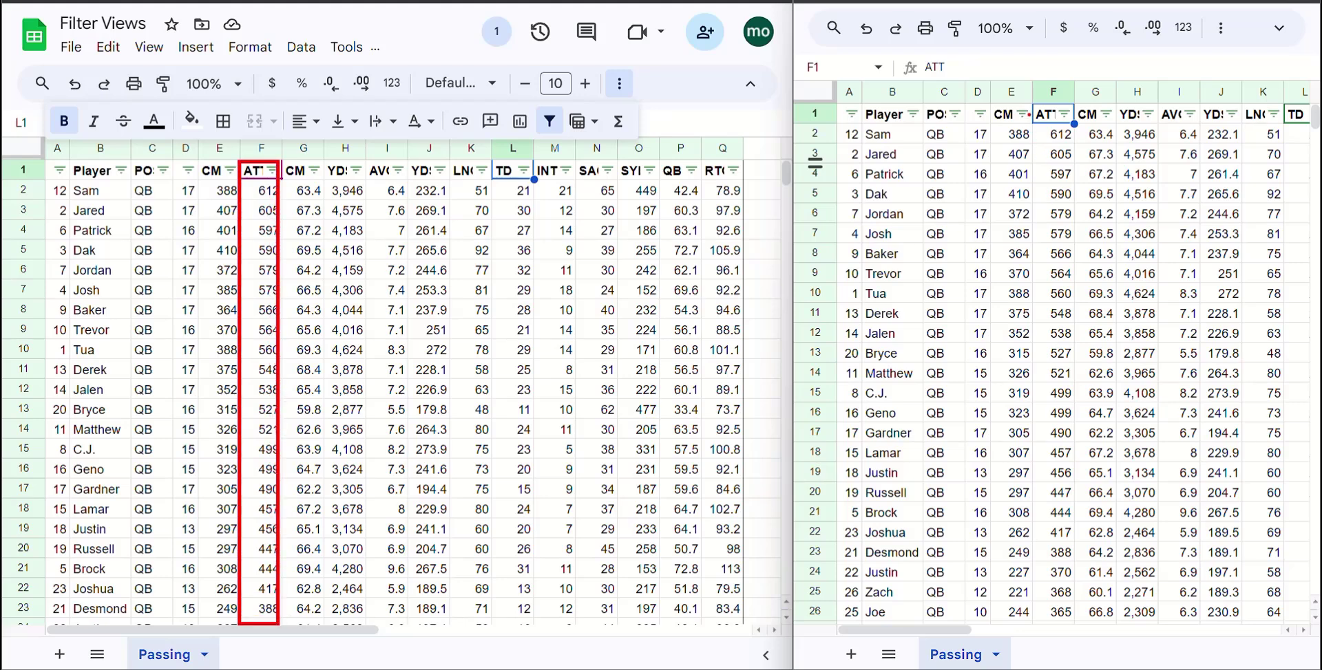
pyautogui.moveTo(1031, 104); pyautogui.dragTo(1075, 621)
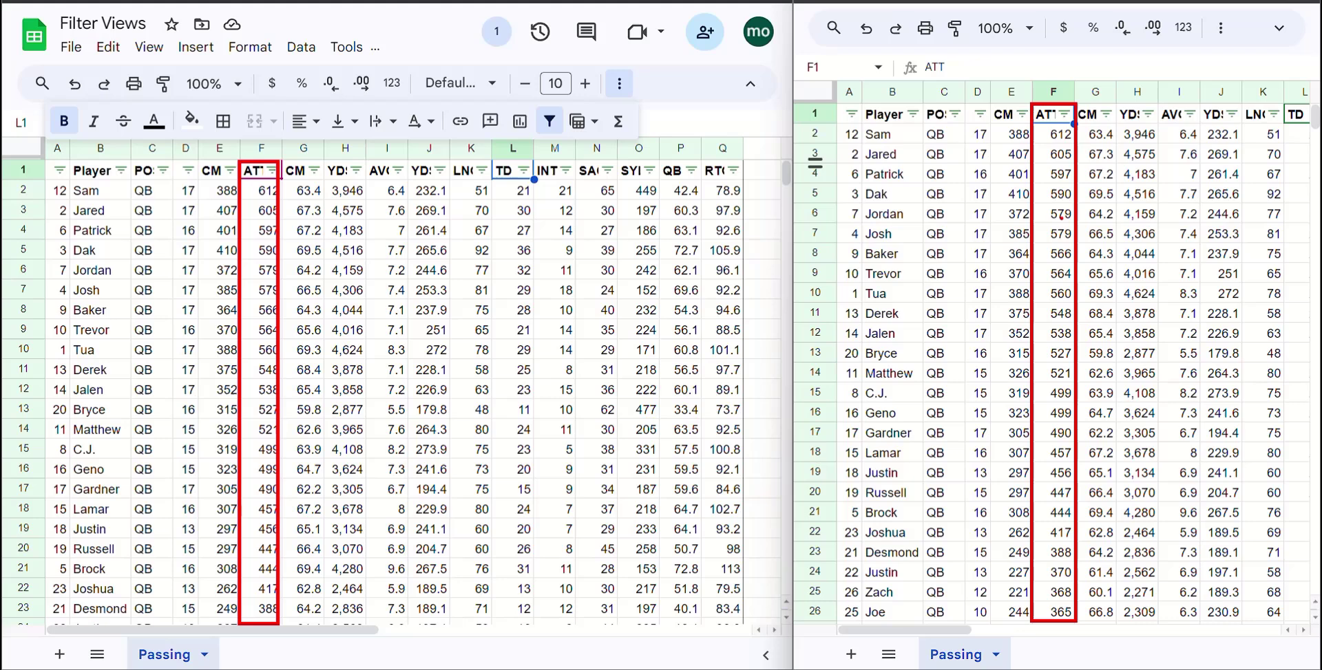
pyautogui.press('Escape')
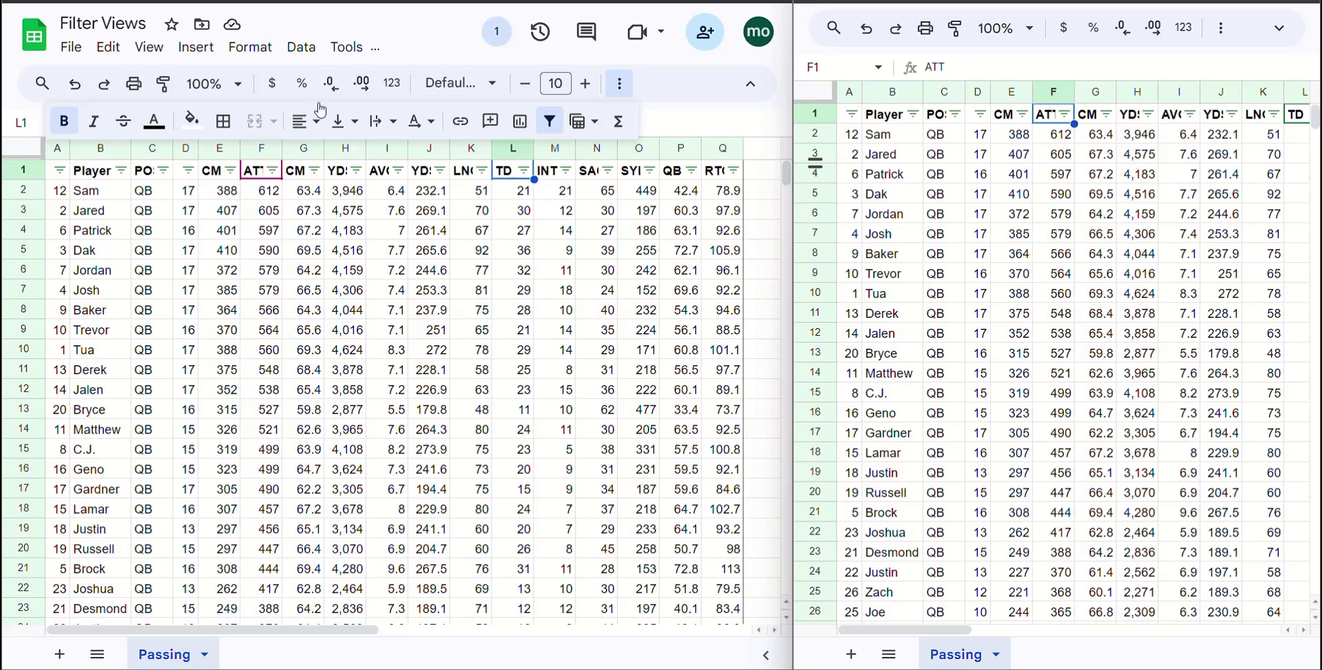
# Open the Data menu to locate the Create filter view command.
pyautogui.click(300, 48)
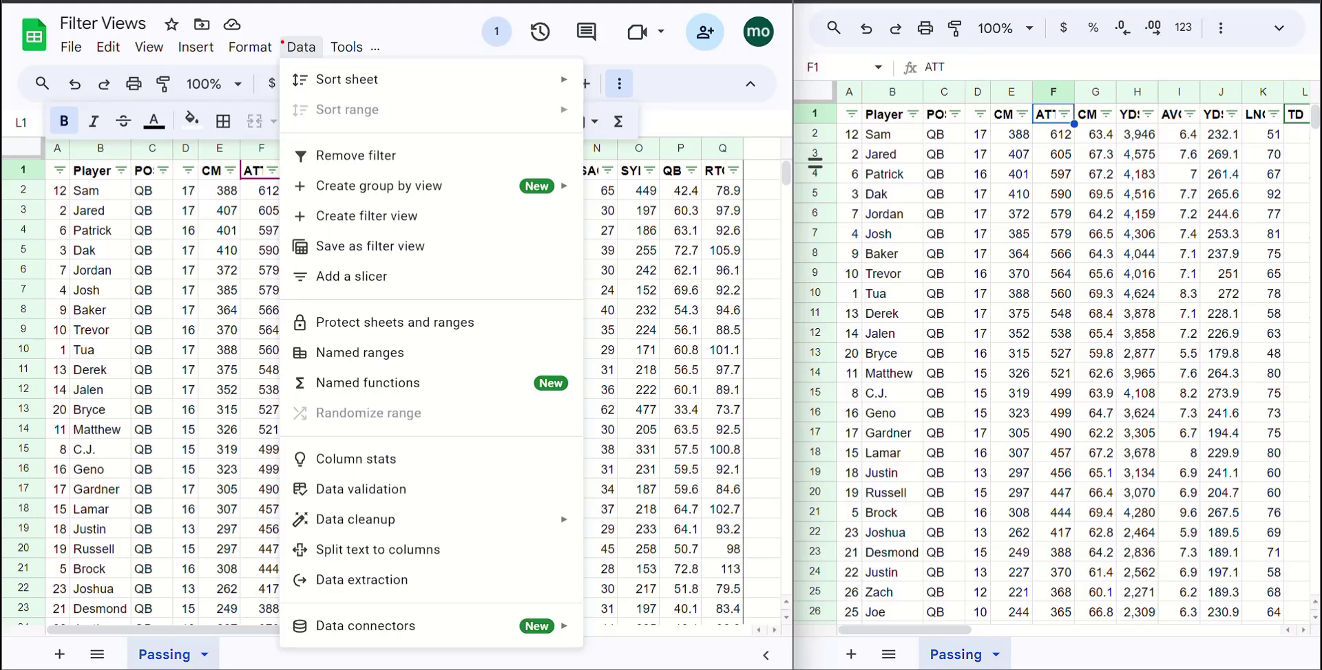
pyautogui.moveTo(276, 37); pyautogui.dragTo(333, 64)
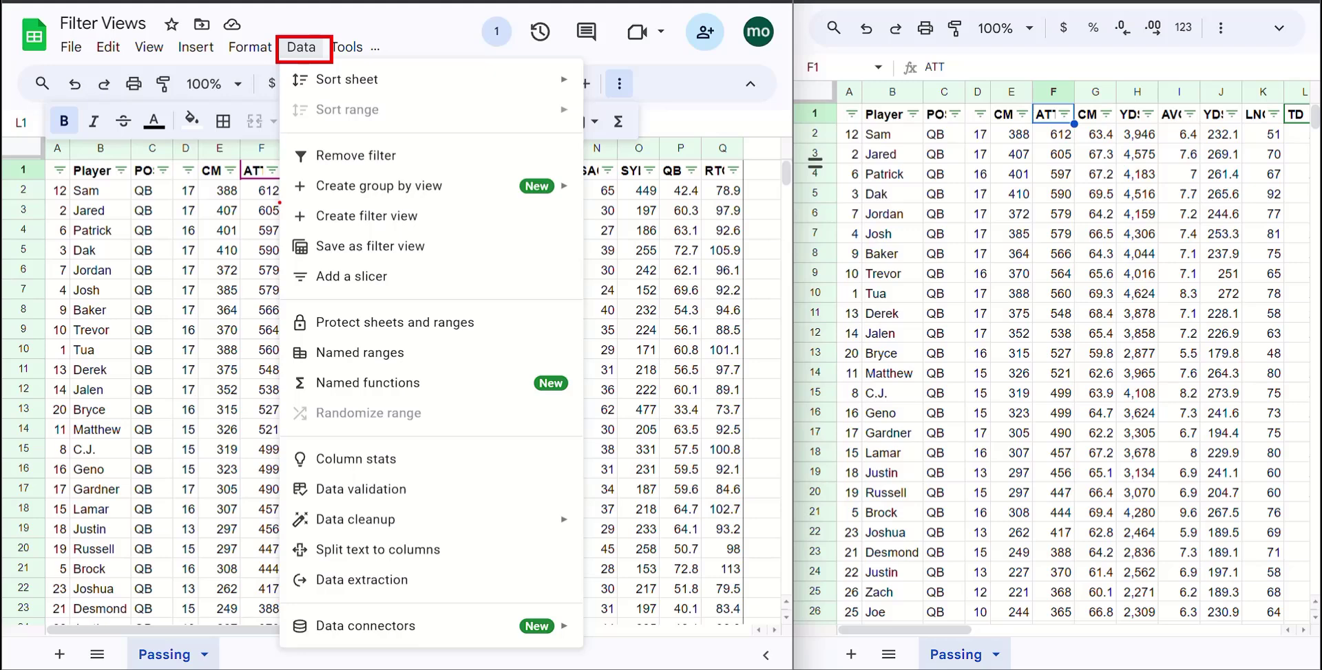
pyautogui.moveTo(272, 197)
pyautogui.mouseDown()
pyautogui.moveTo(357, 233)
pyautogui.moveTo(460, 232)
pyautogui.mouseUp()
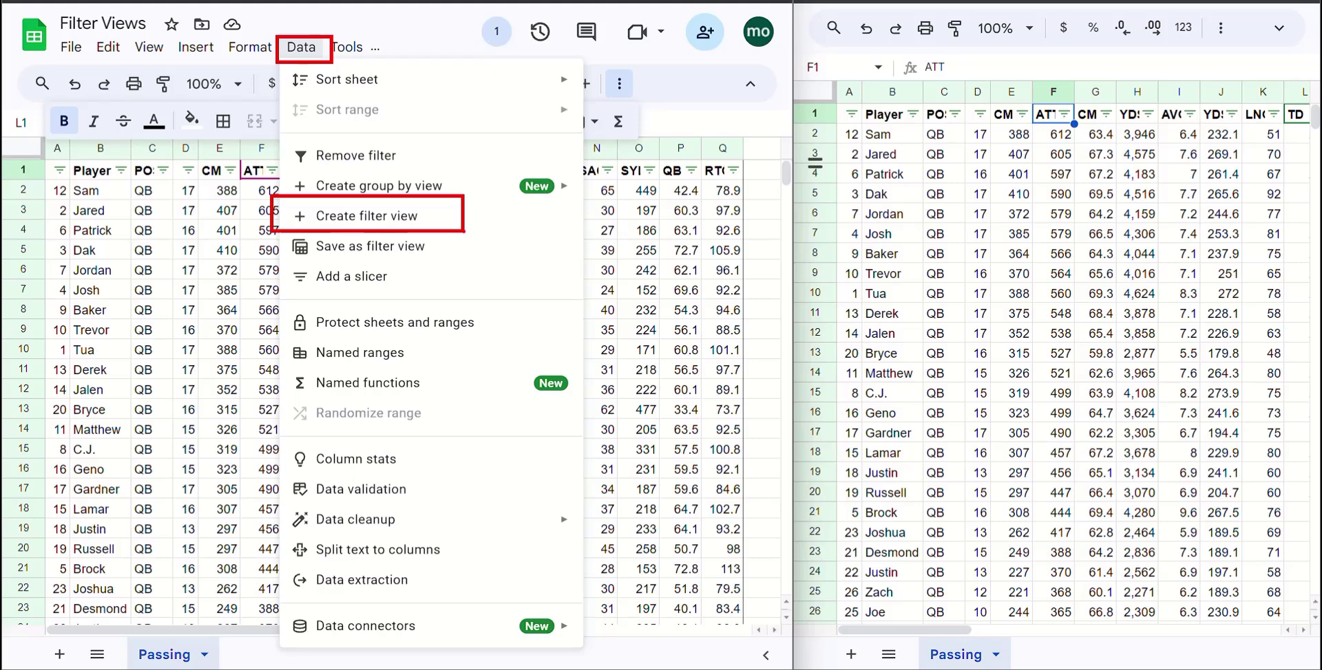
pyautogui.press('Escape')
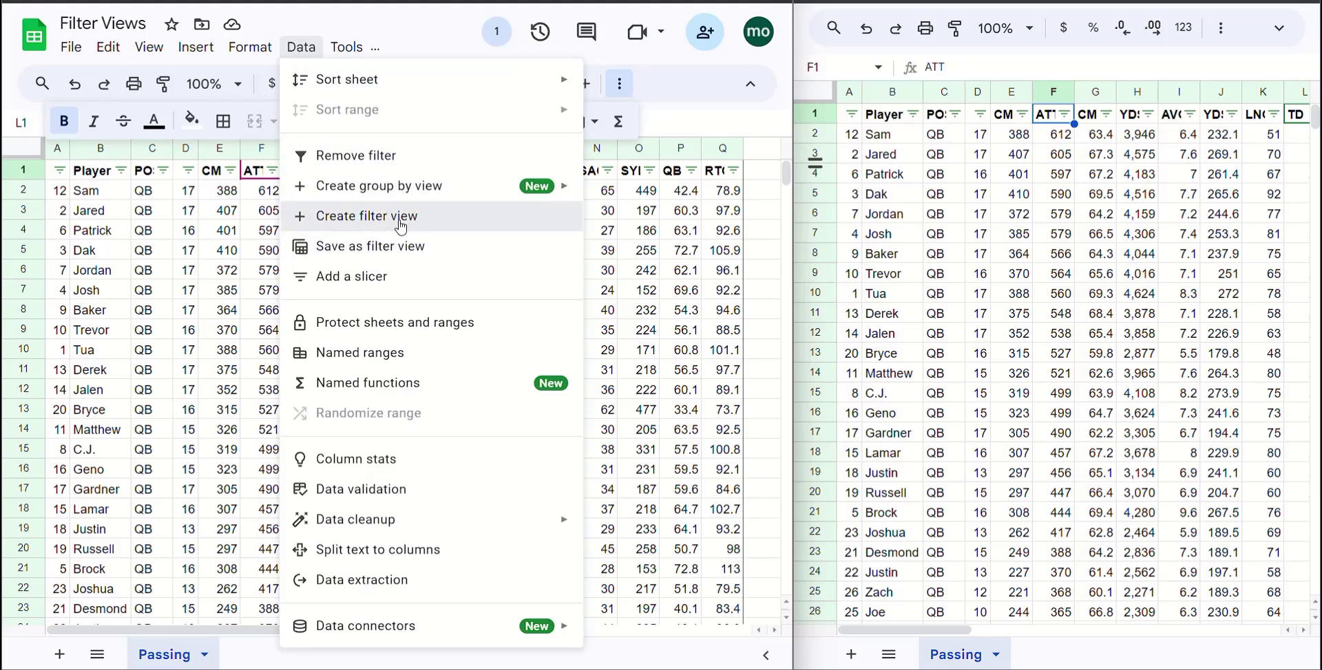
# Create a temporary filter view sorted by YDS Z to A, with Tua's 4,624 on top.
pyautogui.click(399, 221)
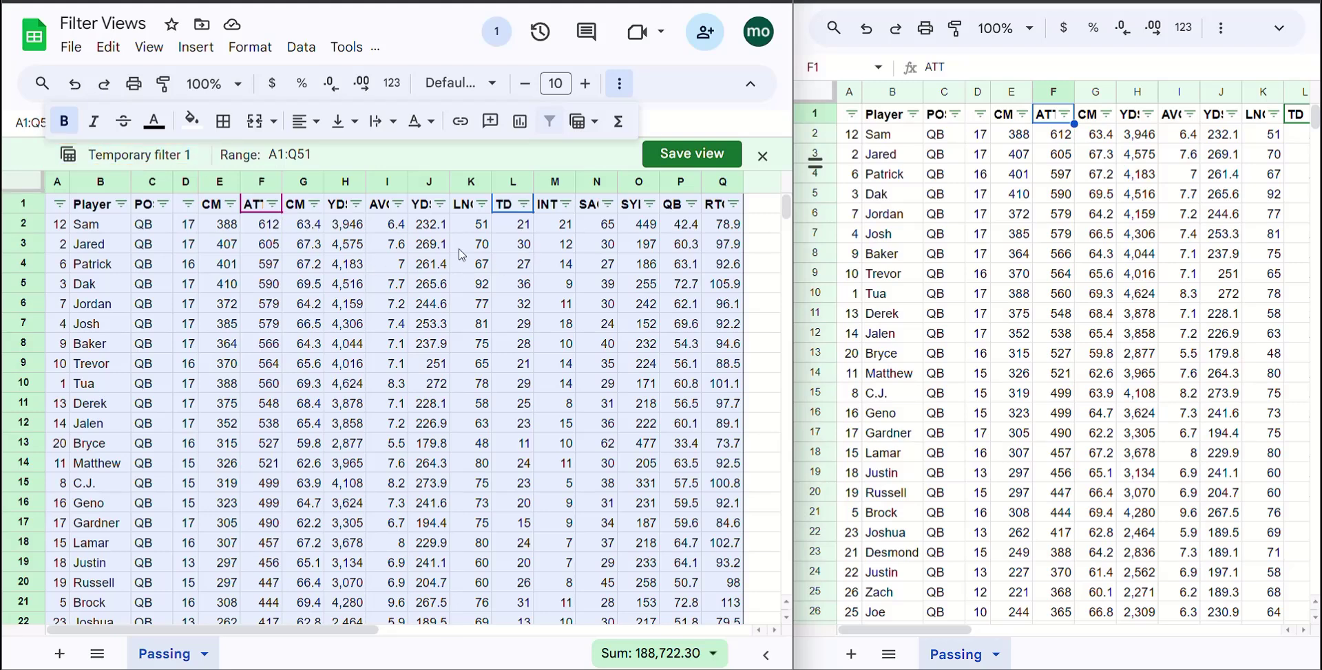
pyautogui.click(375, 269)
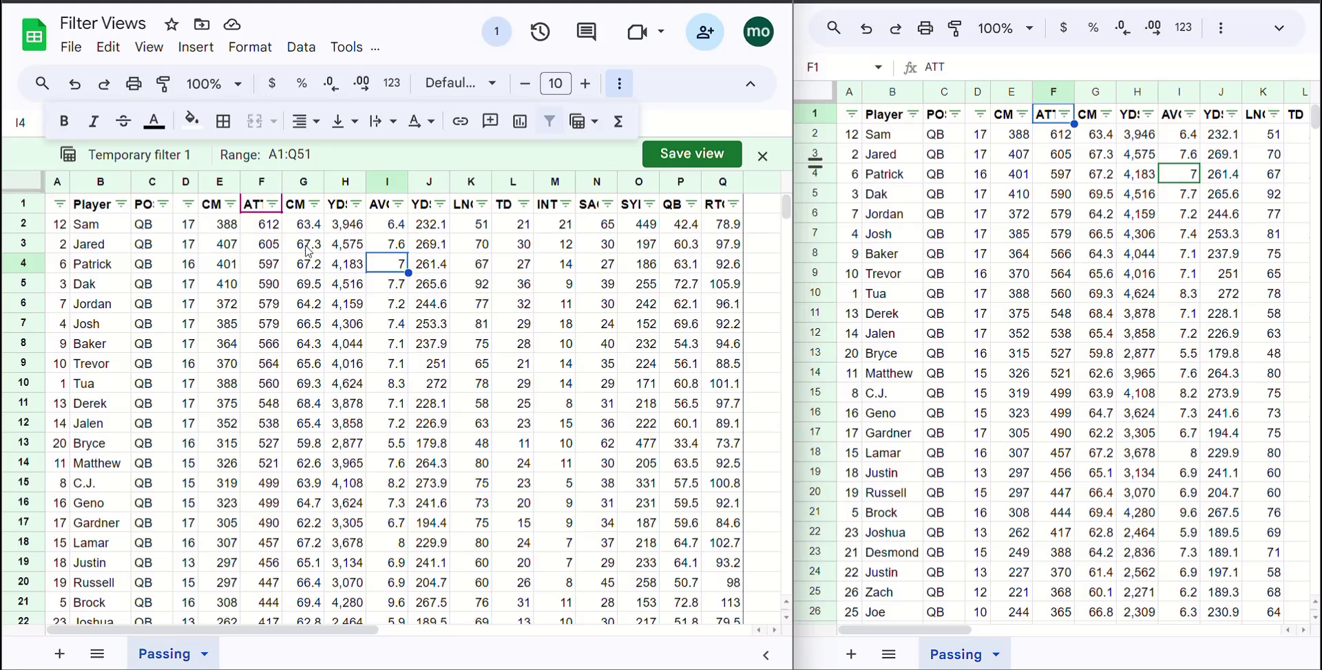
pyautogui.click(356, 204)
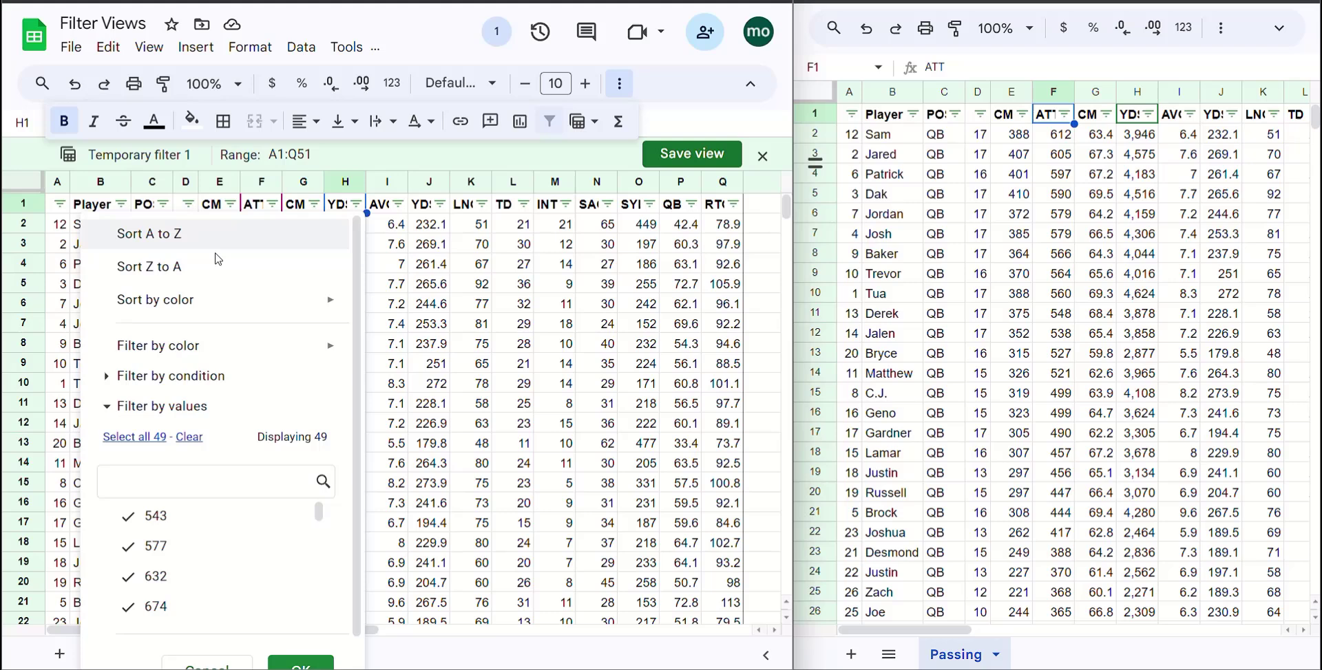
pyautogui.click(175, 270)
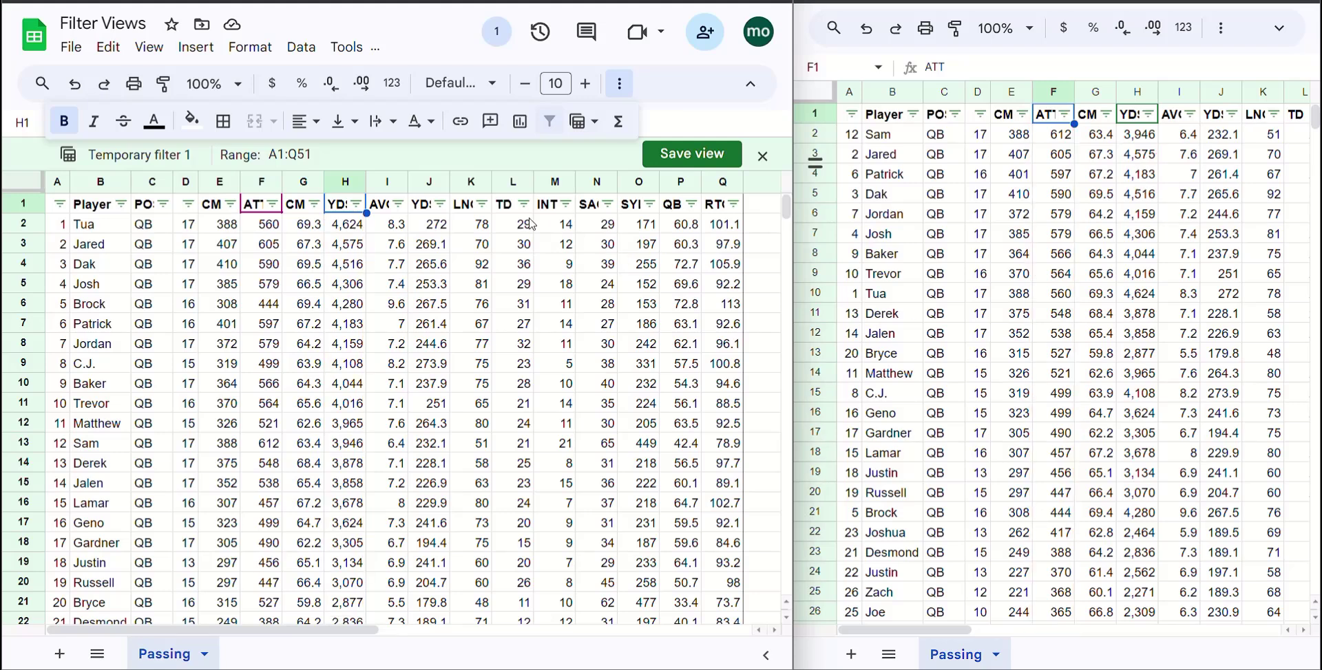
# Save the temporary filter view with the name 'YDS'.
pyautogui.click(691, 153)
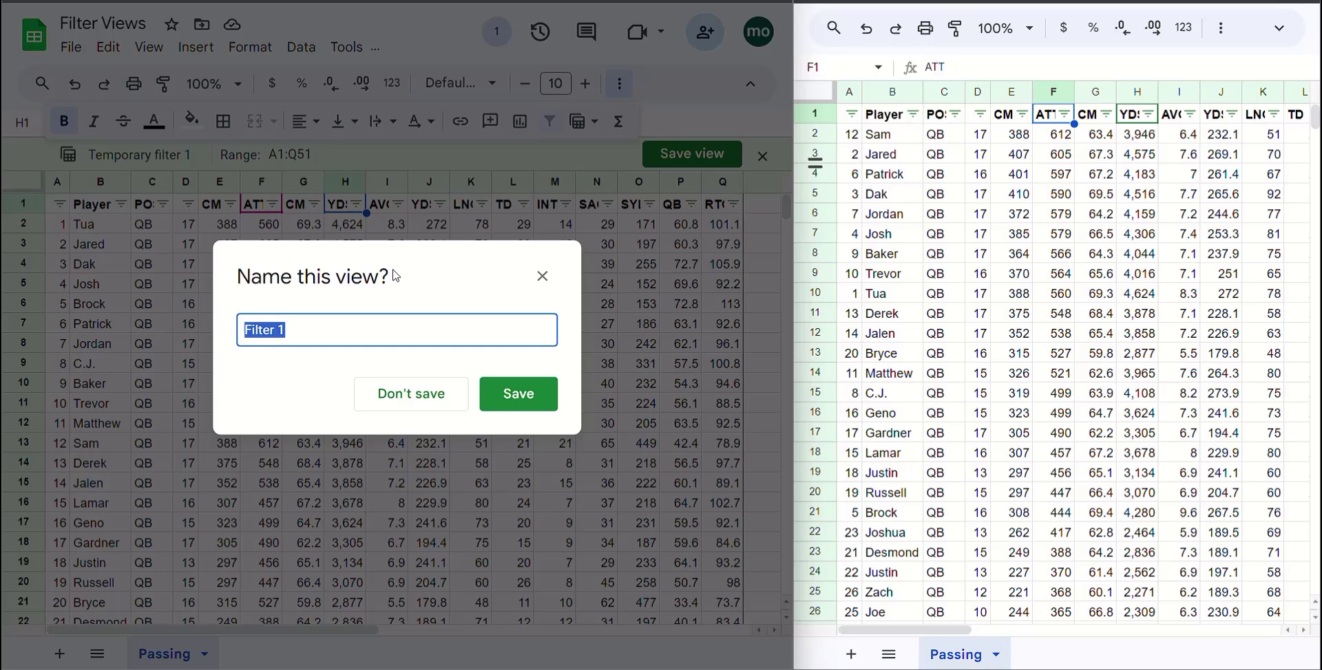
pyautogui.write('YDS')
pyautogui.click(523, 396)
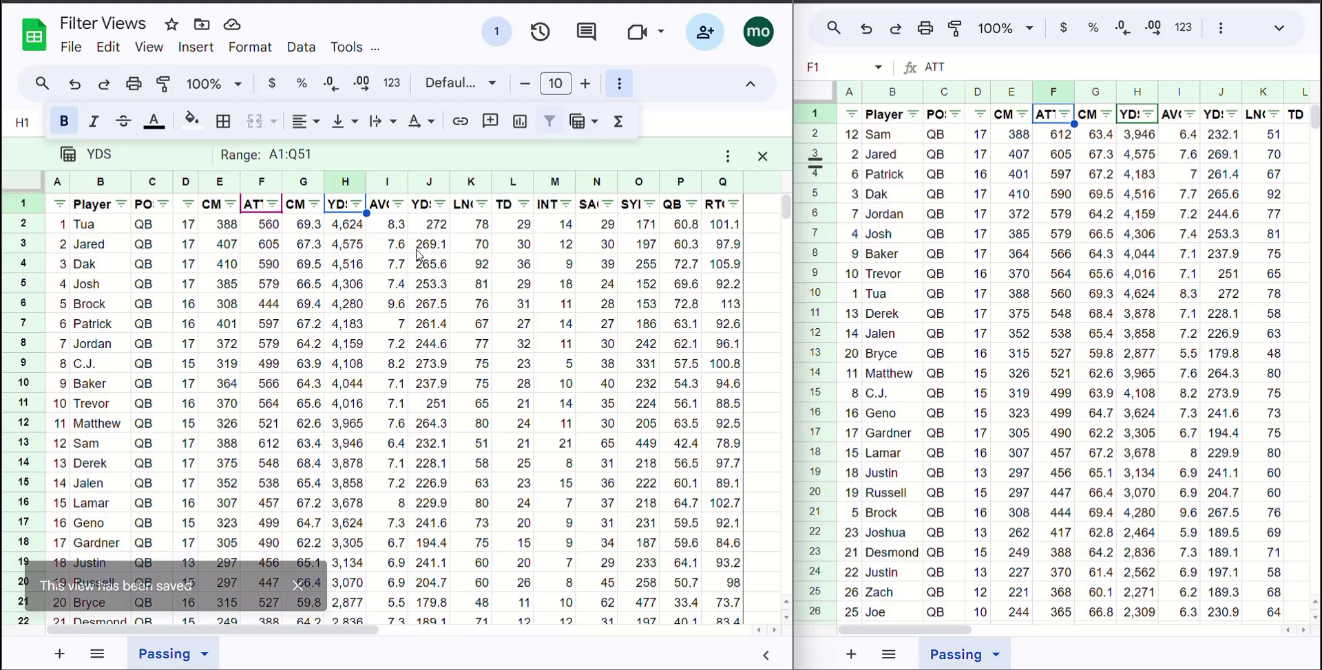
# Select the whole data table A1:Q51.
pyautogui.click(480, 247)
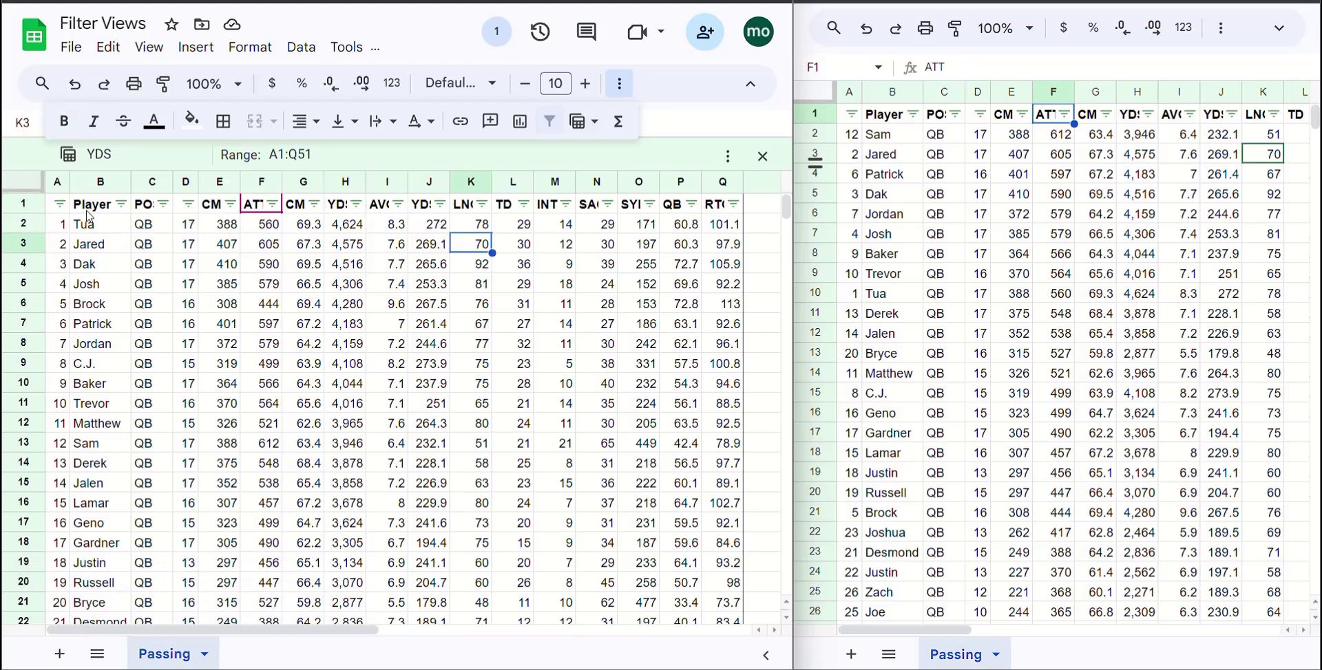
pyautogui.click(270, 262)
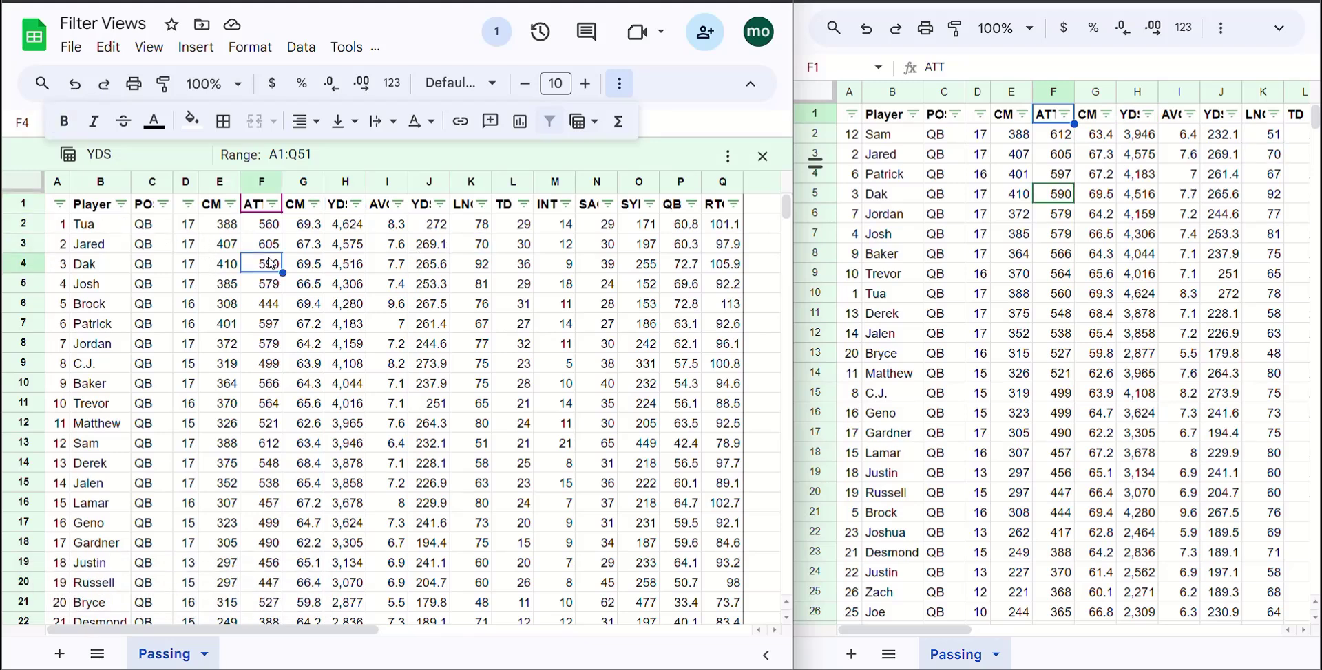
pyautogui.hotkey('ctrl', 'a')
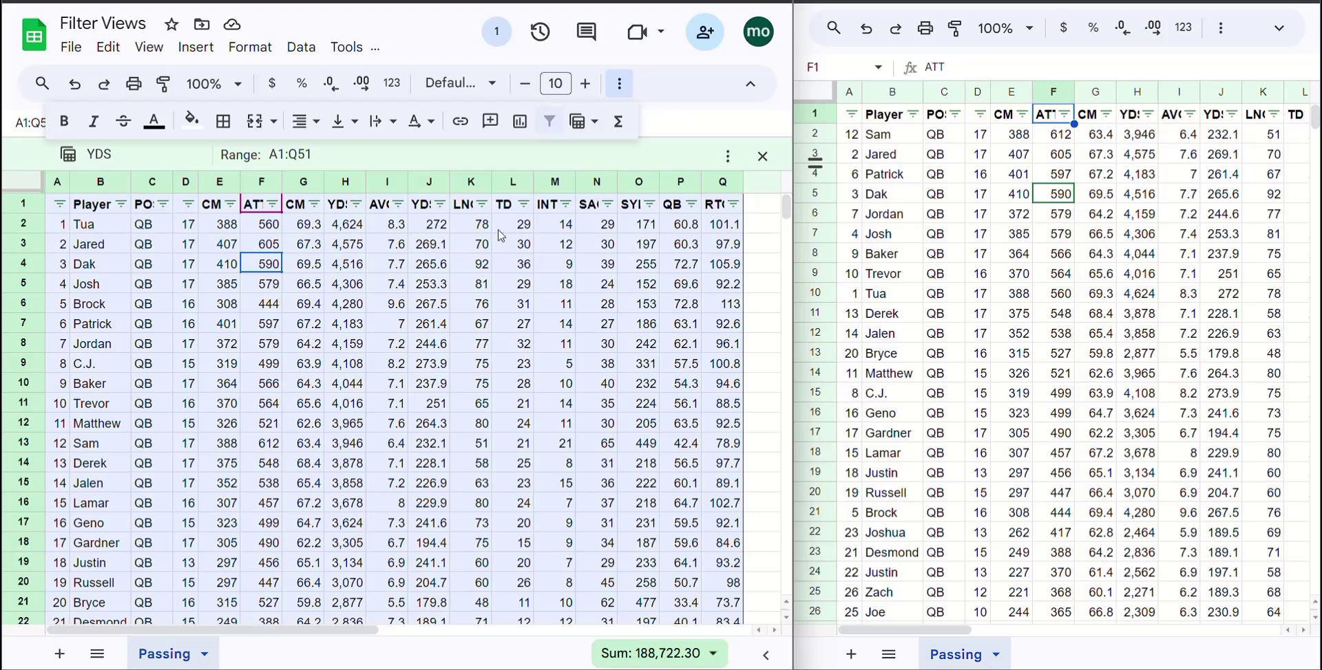
# Apply the default blue alternating colors style to the table and close the sidebar.
pyautogui.click(253, 51)
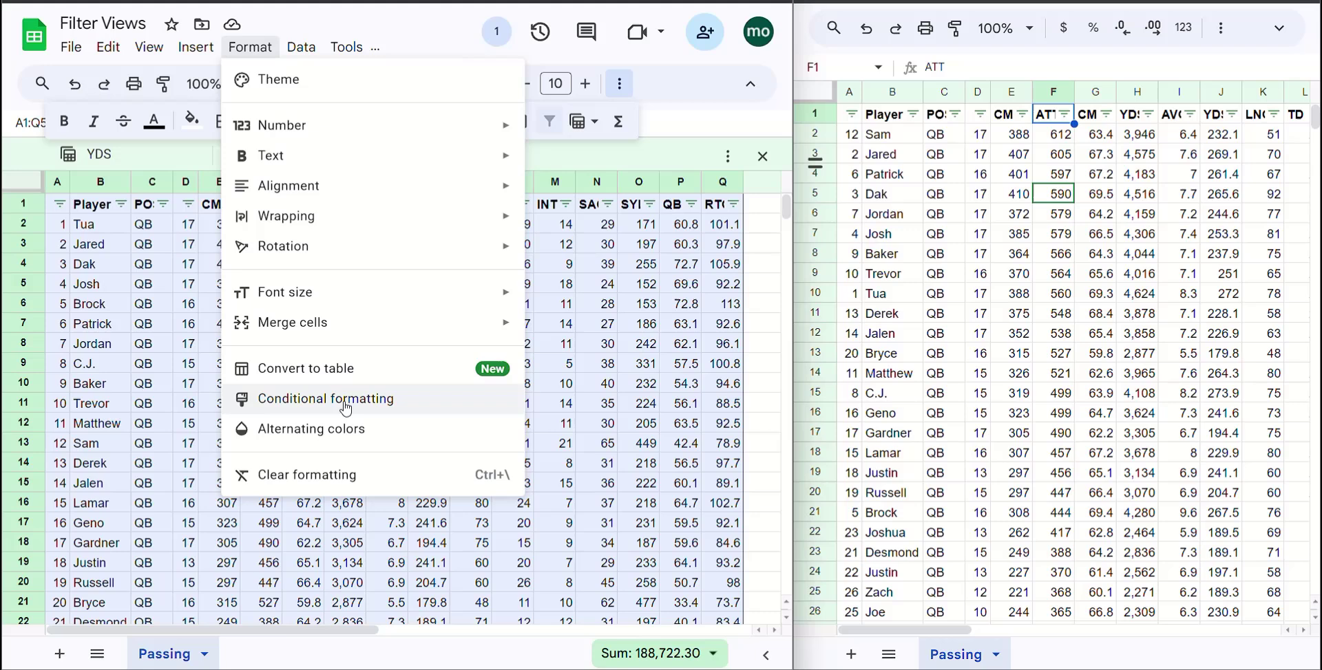
pyautogui.click(377, 422)
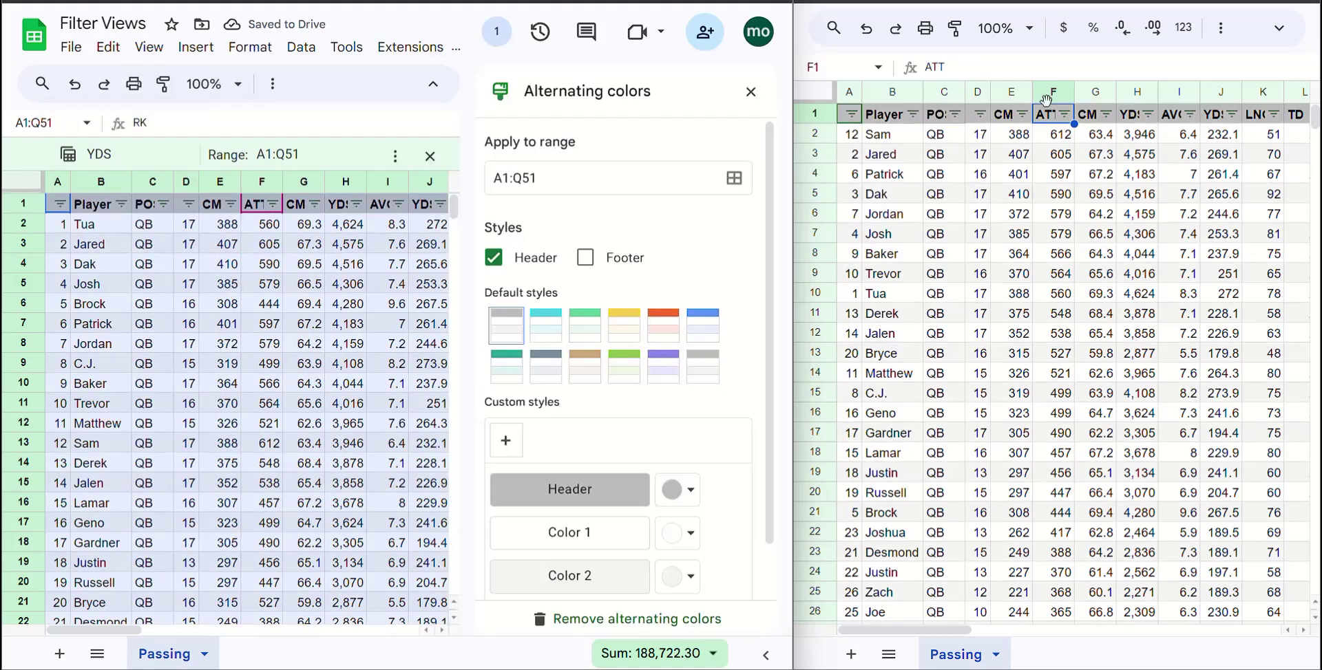
pyautogui.click(705, 326)
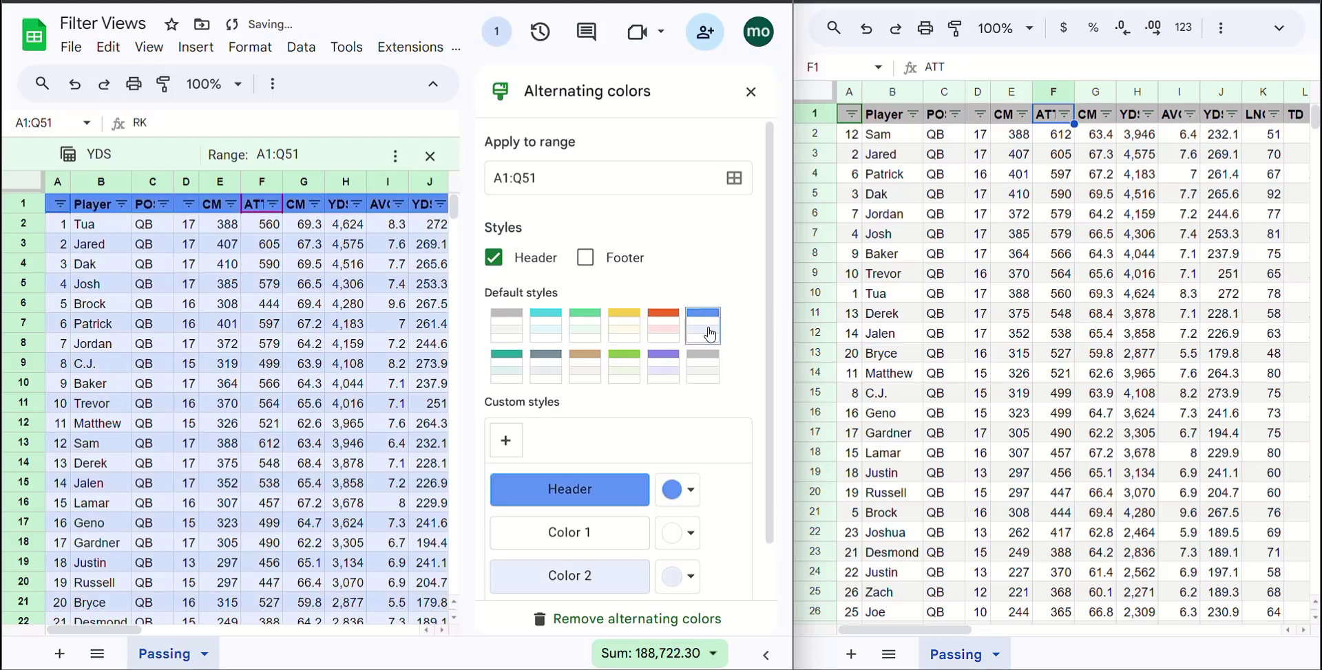
pyautogui.click(750, 93)
pyautogui.click(432, 286)
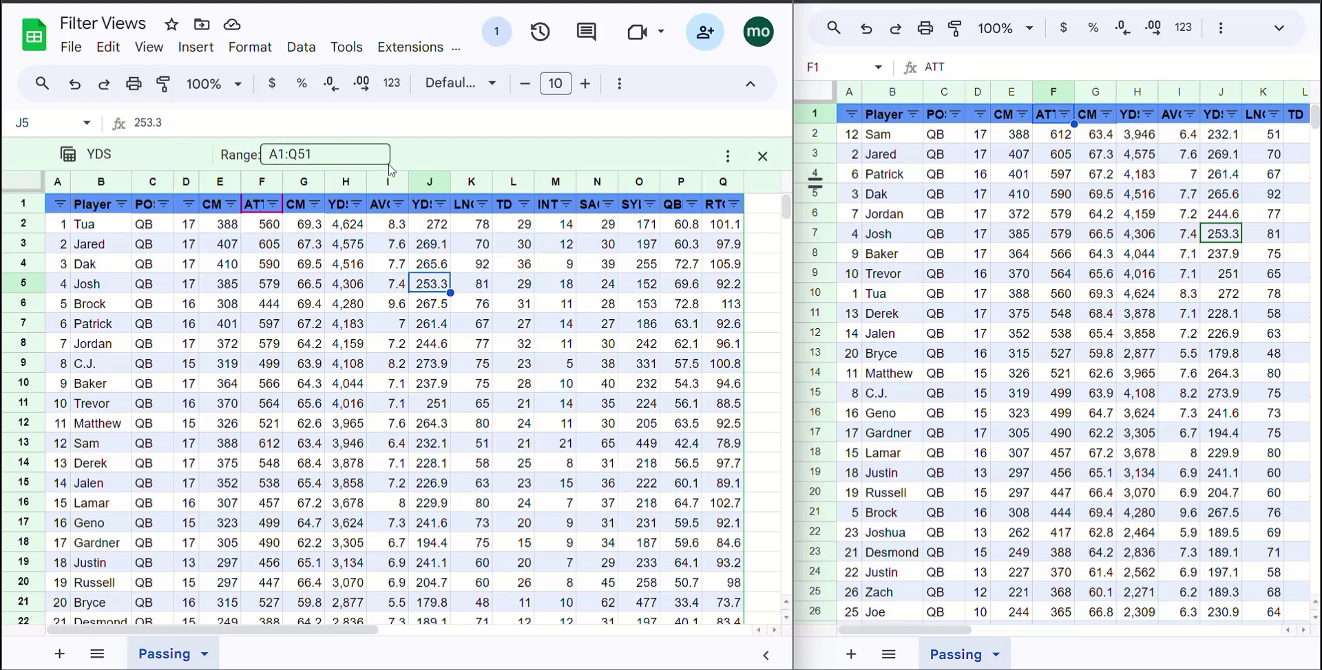
# Exit the YDS filter view and sort the shared sheet by TD Z to A, Dak's 36 first.
pyautogui.click(762, 158)
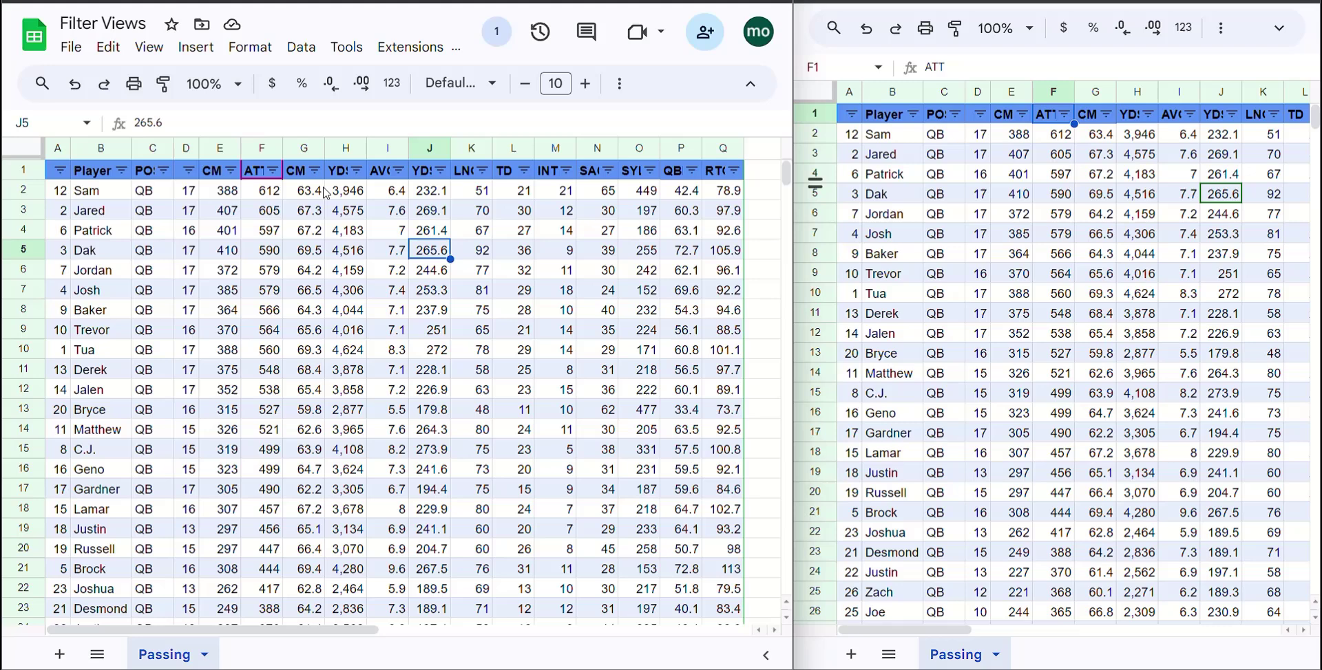
pyautogui.click(525, 172)
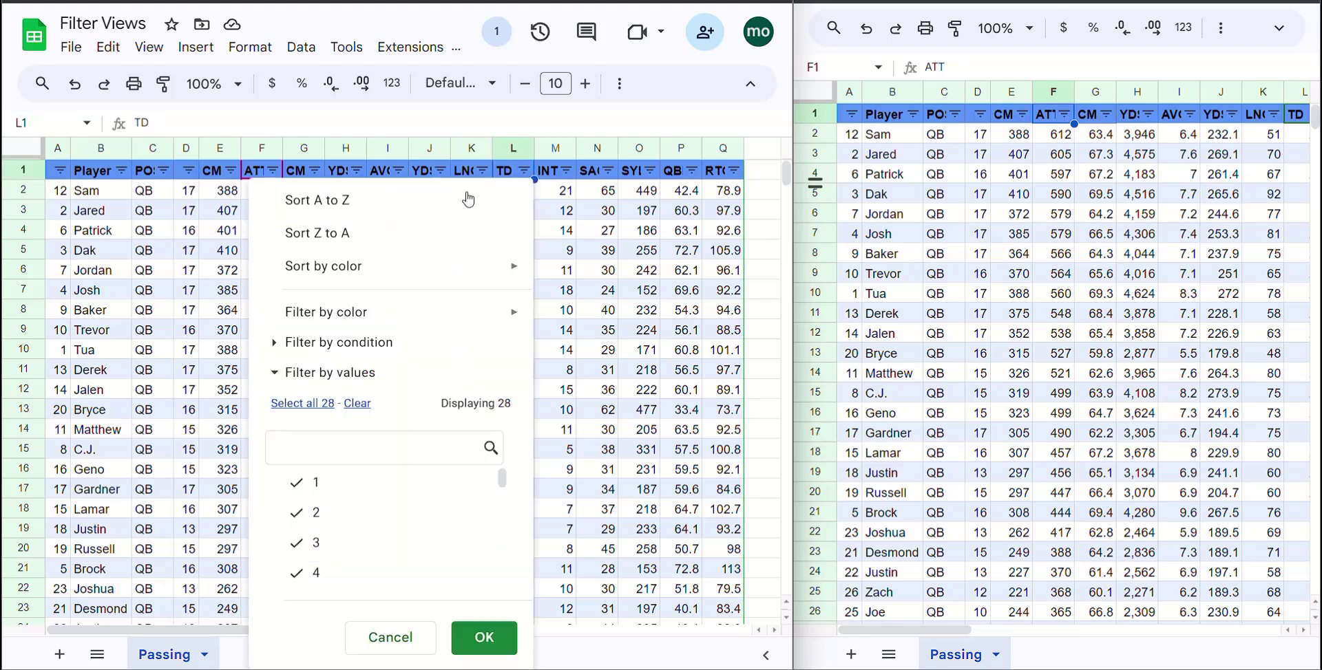
pyautogui.click(343, 231)
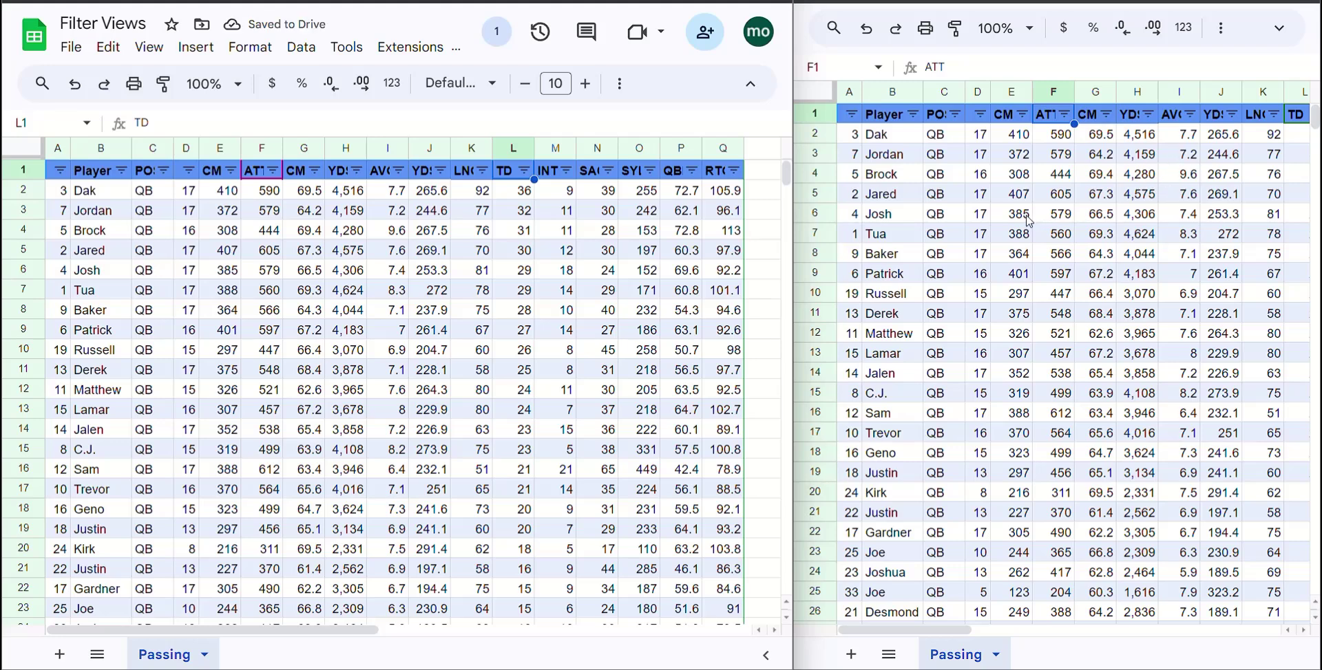
pyautogui.click(1114, 149)
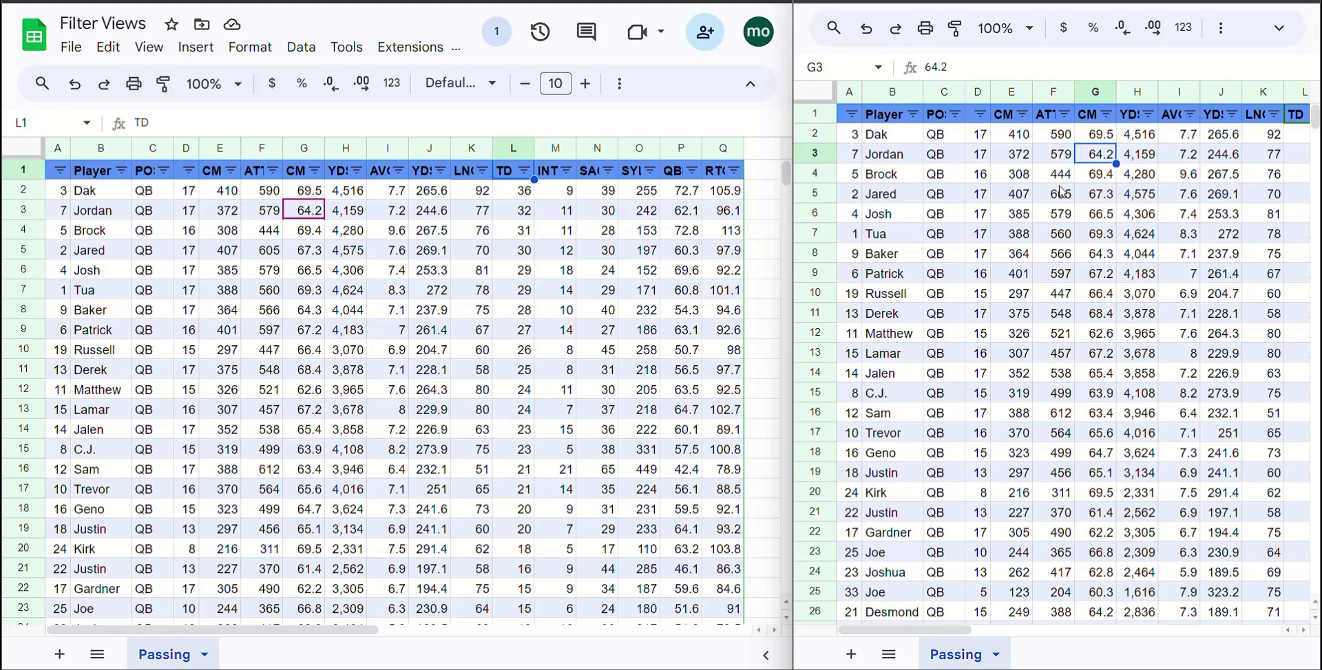
# Widen the second window and create a temporary filter view sorting YDS/G from Z to A.
pyautogui.click(1222, 31)
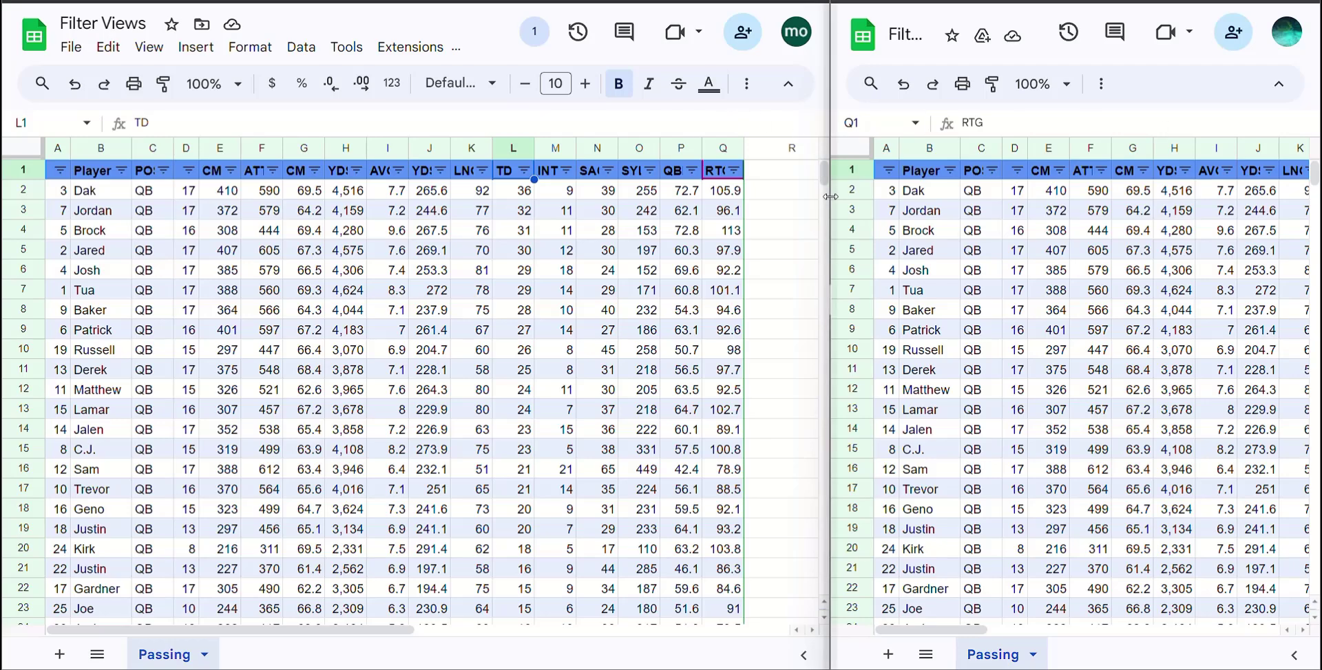
pyautogui.moveTo(829, 196); pyautogui.dragTo(617, 191)
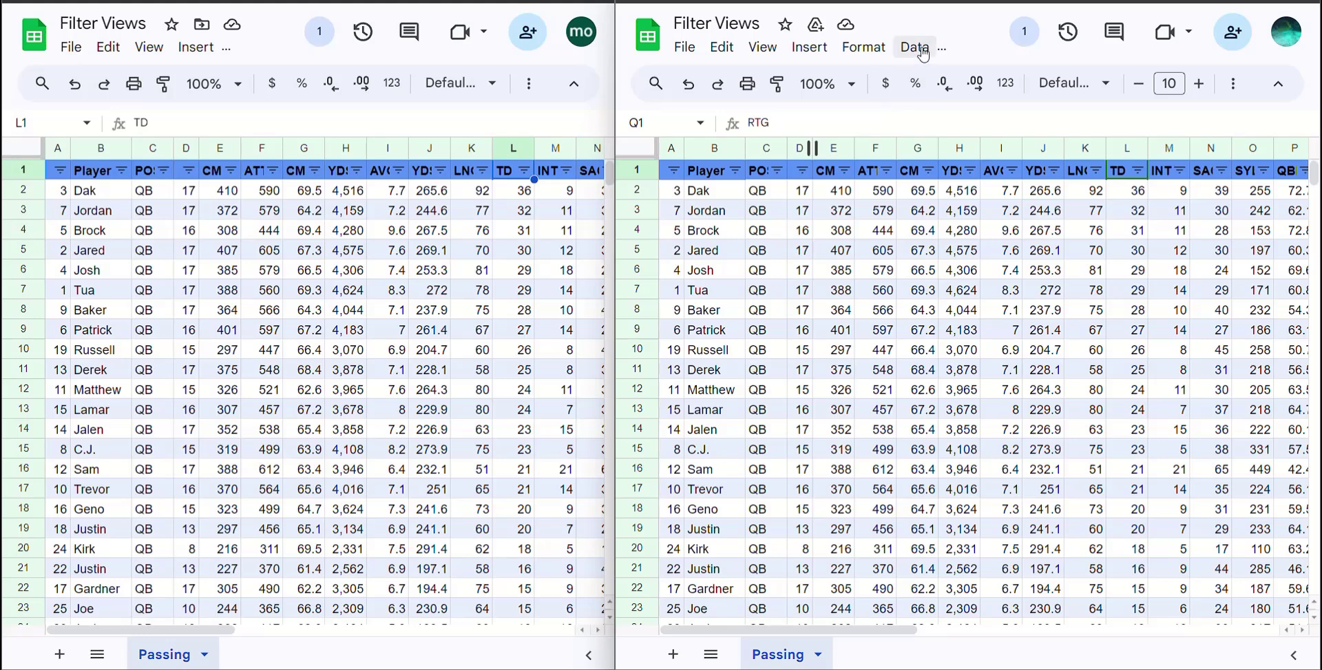
pyautogui.click(920, 50)
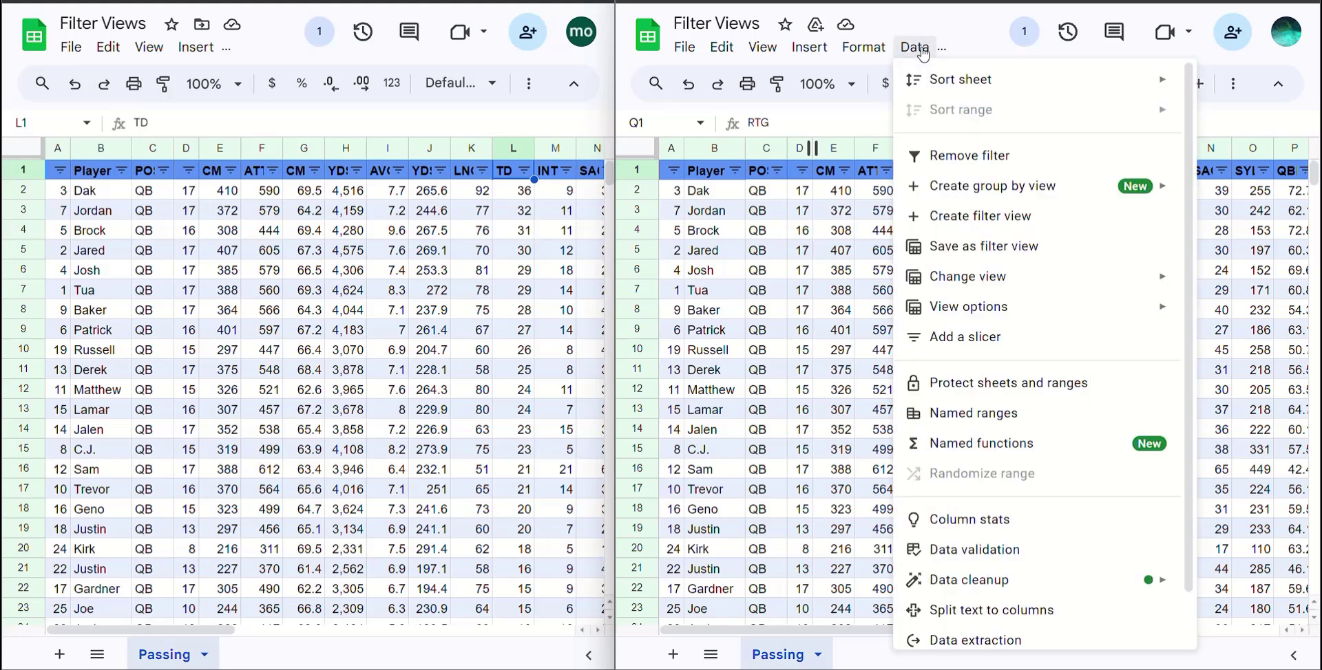
pyautogui.click(994, 219)
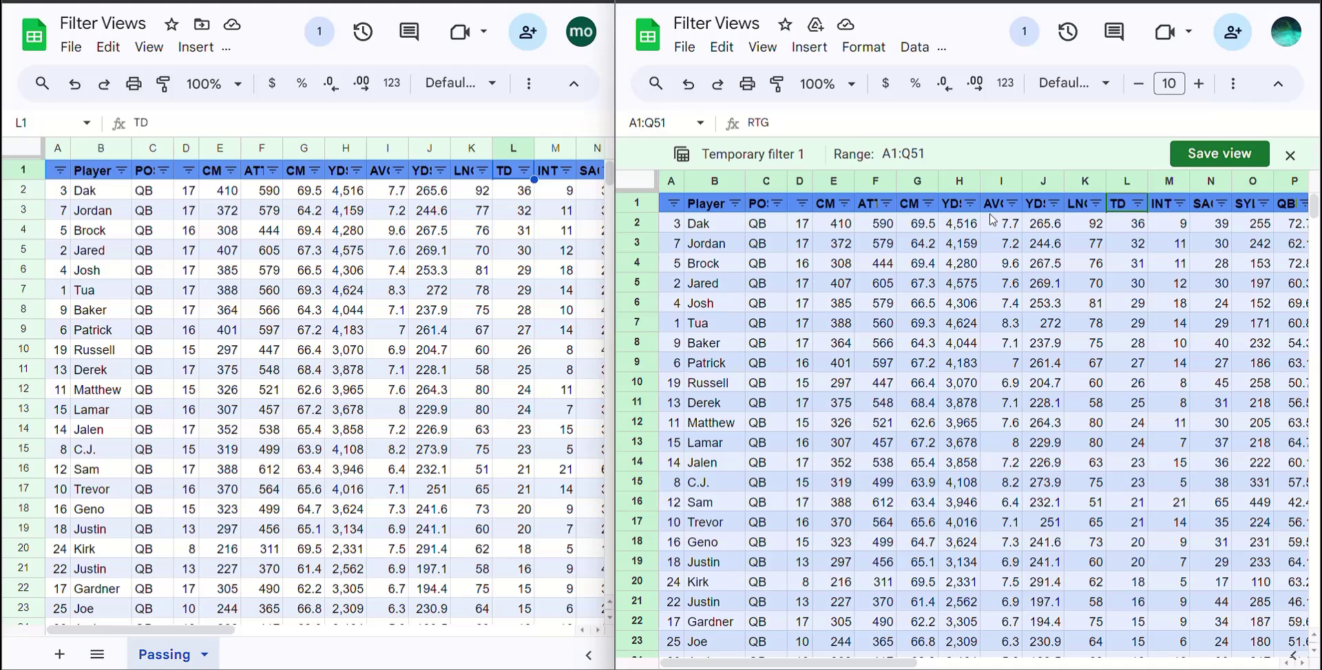
pyautogui.click(1057, 207)
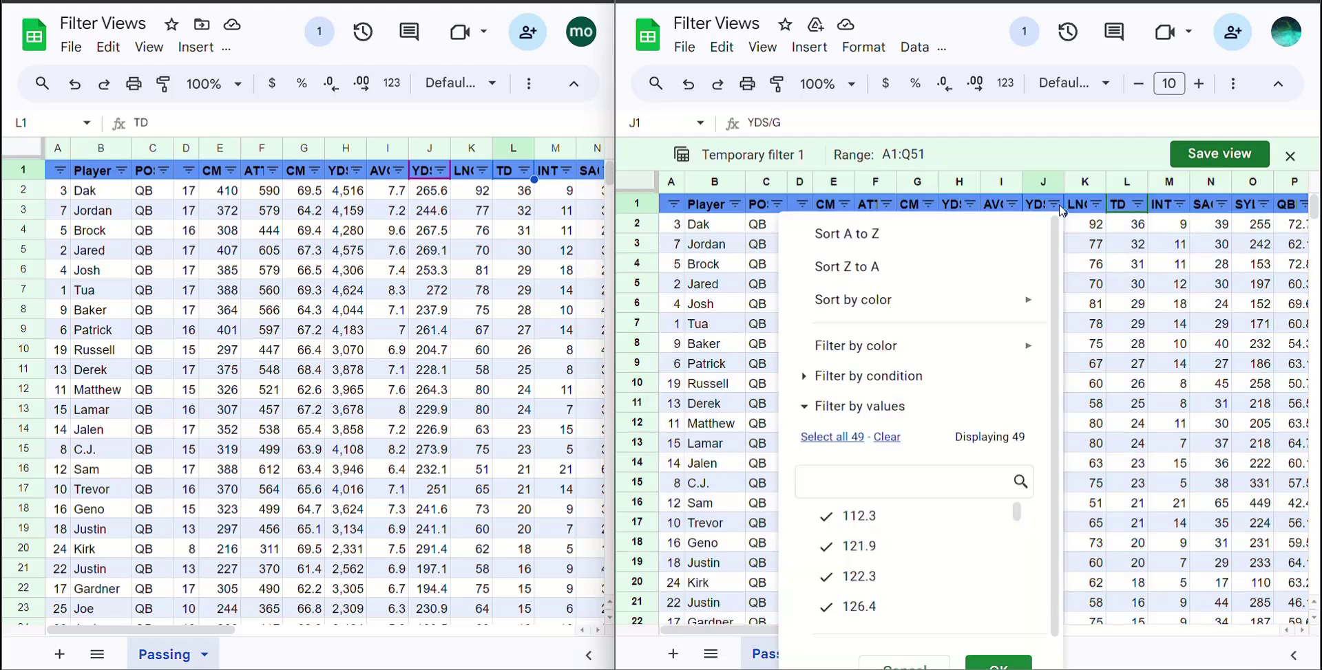
pyautogui.click(865, 267)
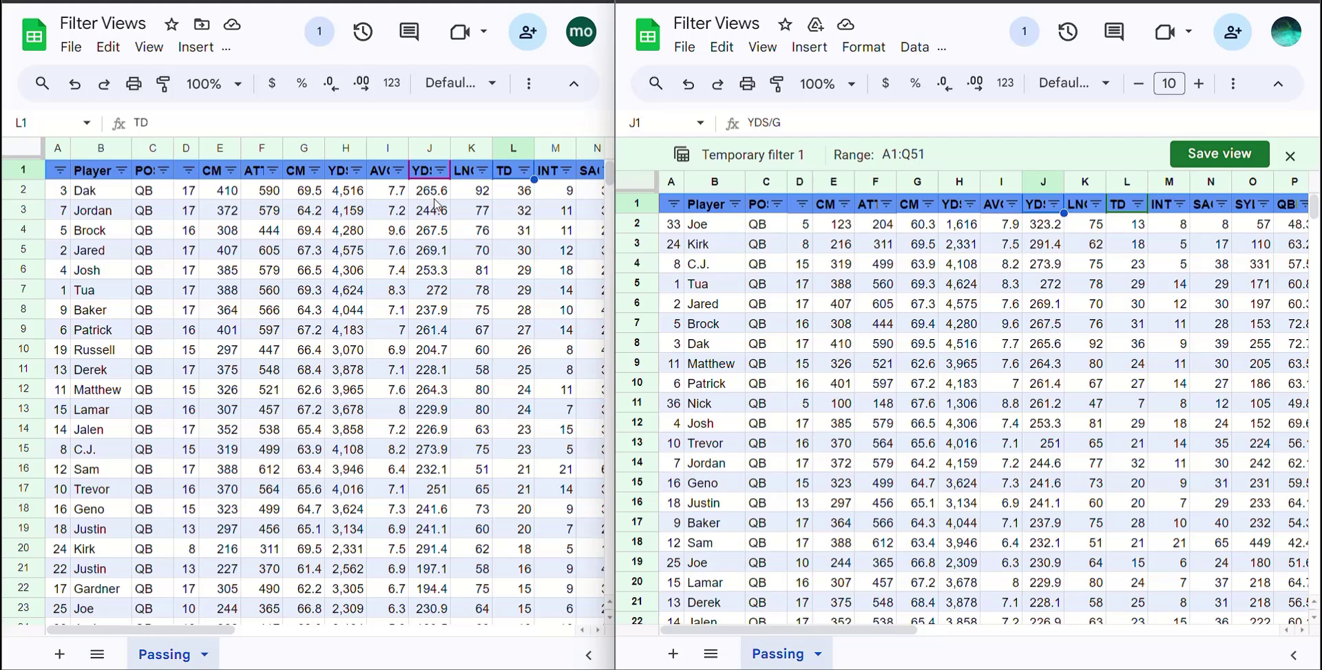
# Save the filter view as 'YPG', exit it, then select cell K4 in the first window.
pyautogui.click(1220, 155)
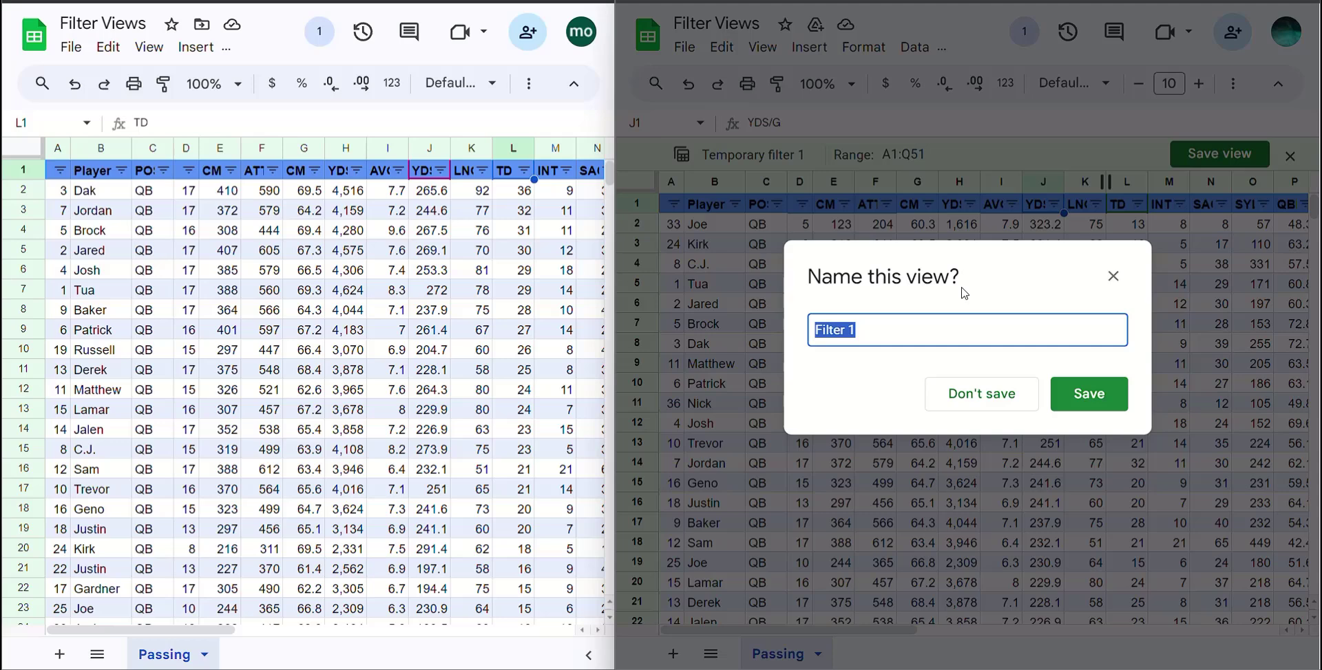
pyautogui.write('YPG')
pyautogui.press('Return')
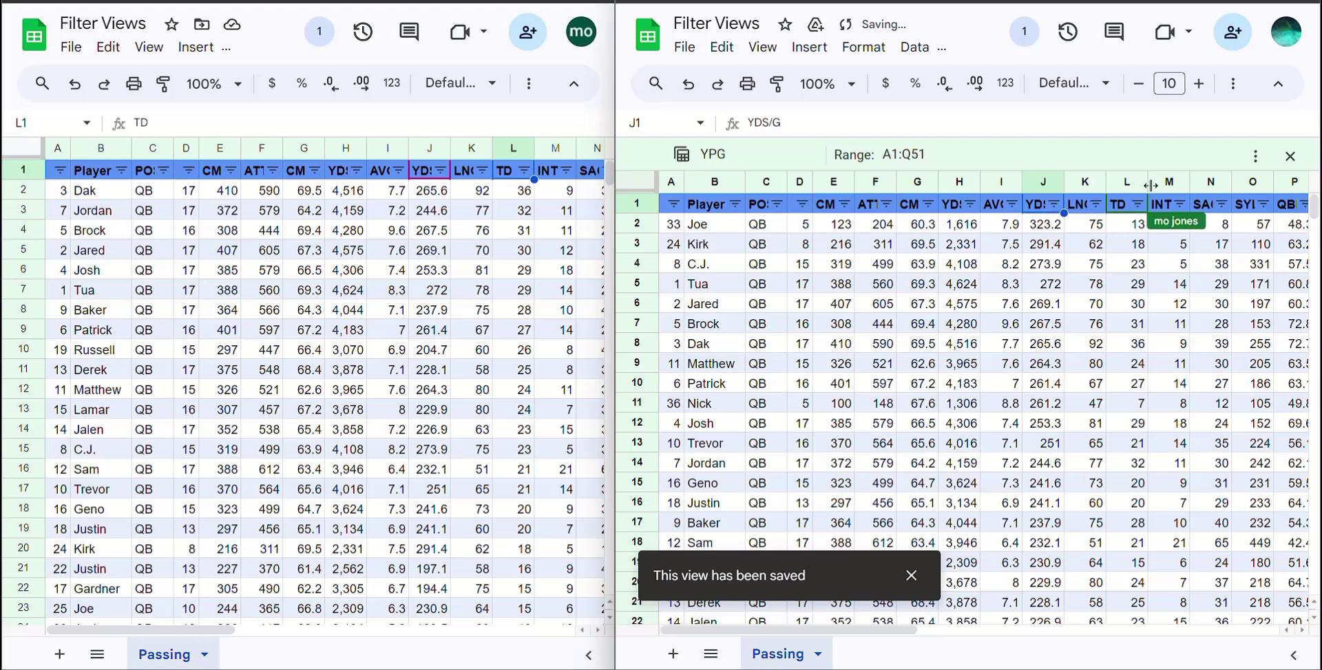
pyautogui.click(1290, 157)
pyautogui.click(462, 232)
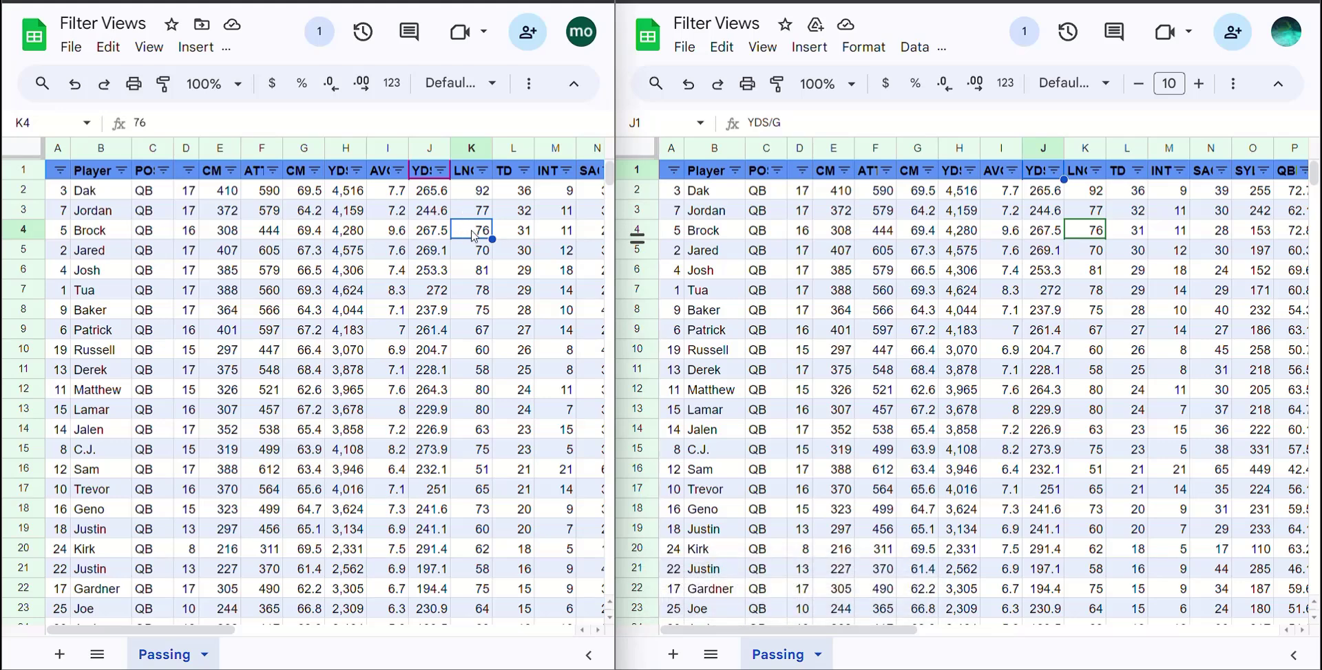